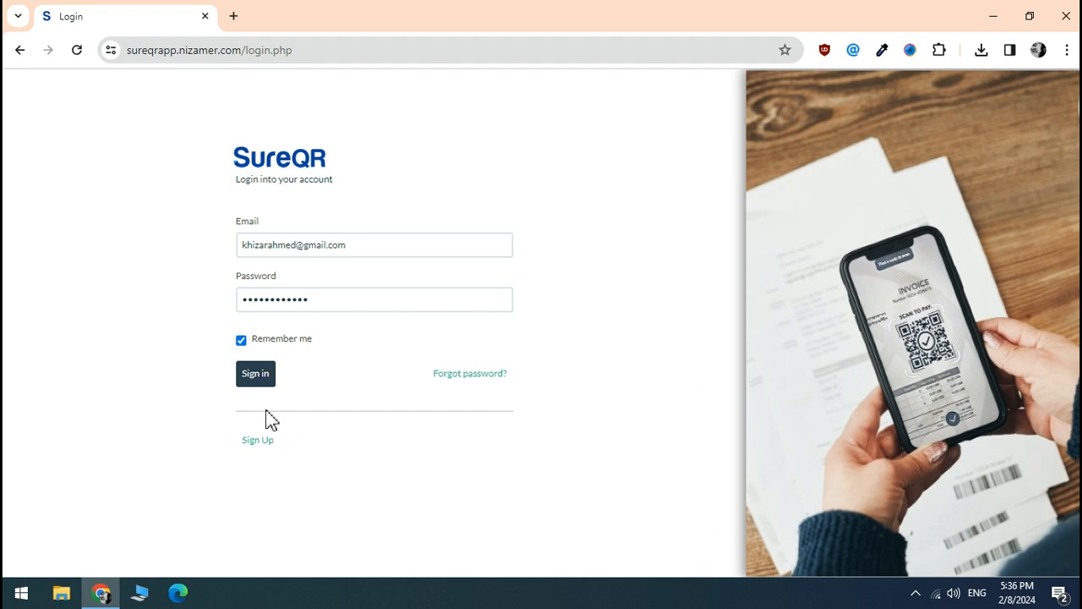
Sign in to SureQR with the saved email and password, Remember me checked
{"action": "left_click", "coordinate": [250, 381]}
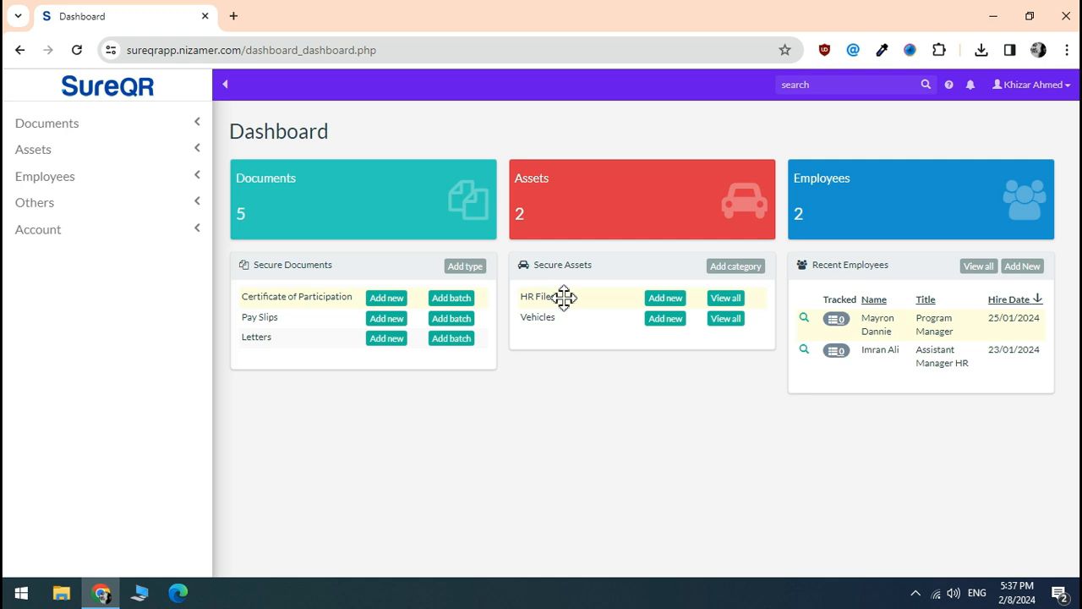
Open and cancel the Add category form, then expand the Assets sidebar menu
{"action": "left_click", "coordinate": [726, 265]}
{"action": "left_click", "coordinate": [829, 208]}
{"action": "left_click", "coordinate": [95, 150]}
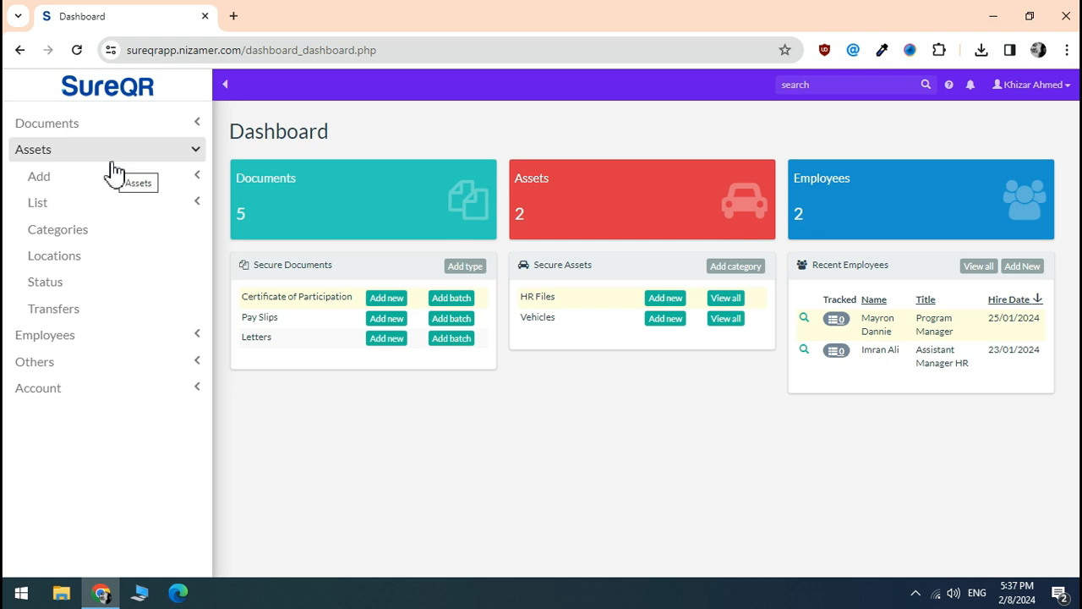
Browse the asset Categories, Locations and Status pages, then expand the Employees menu
{"action": "left_click", "coordinate": [83, 236]}
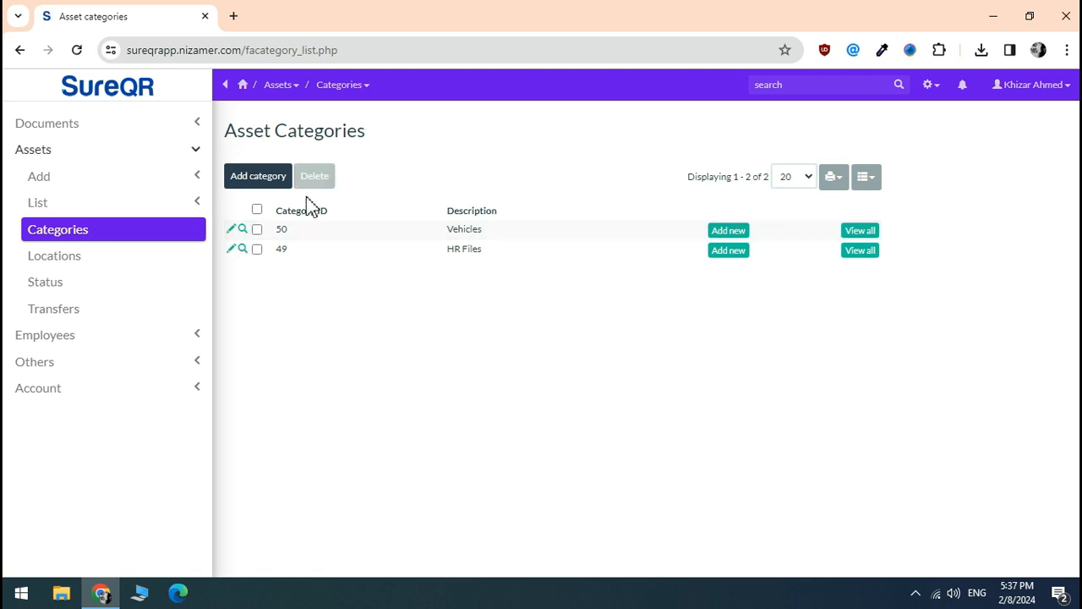
{"action": "left_click", "coordinate": [76, 261]}
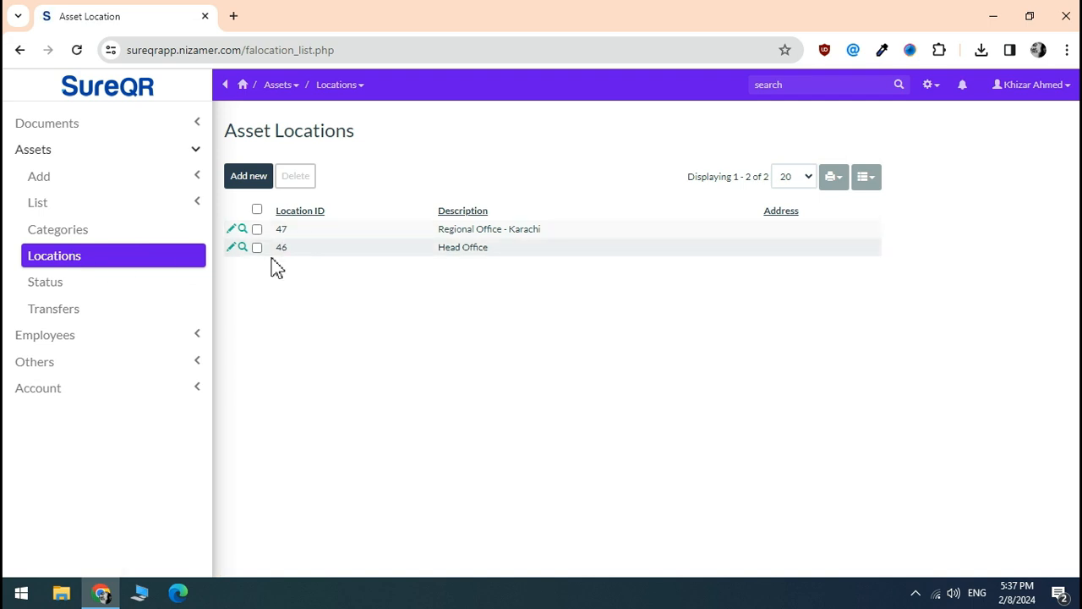
{"action": "left_click", "coordinate": [76, 287]}
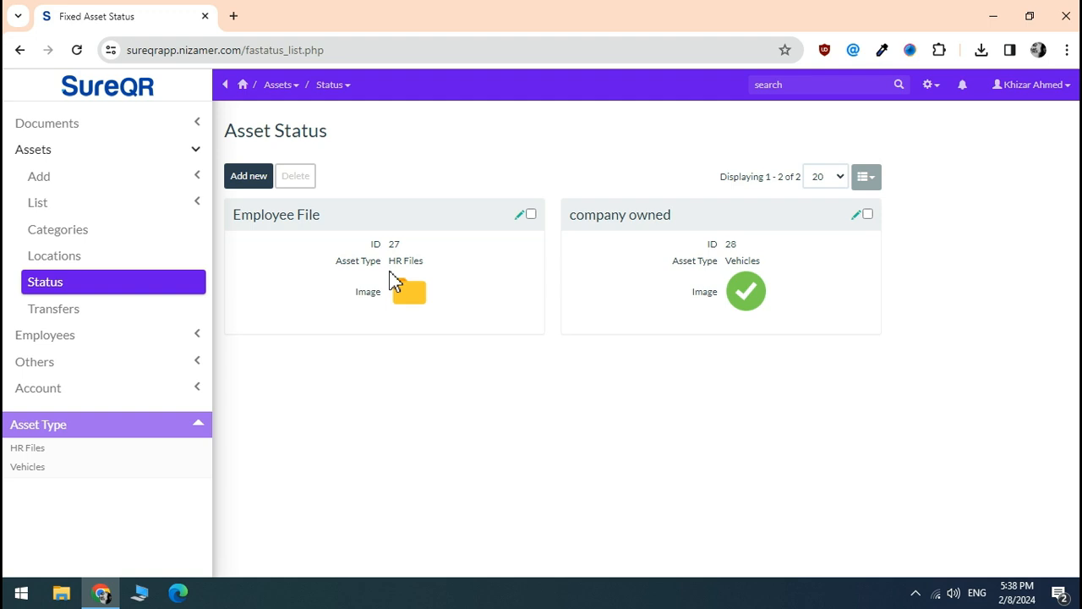
{"action": "left_click", "coordinate": [84, 338]}
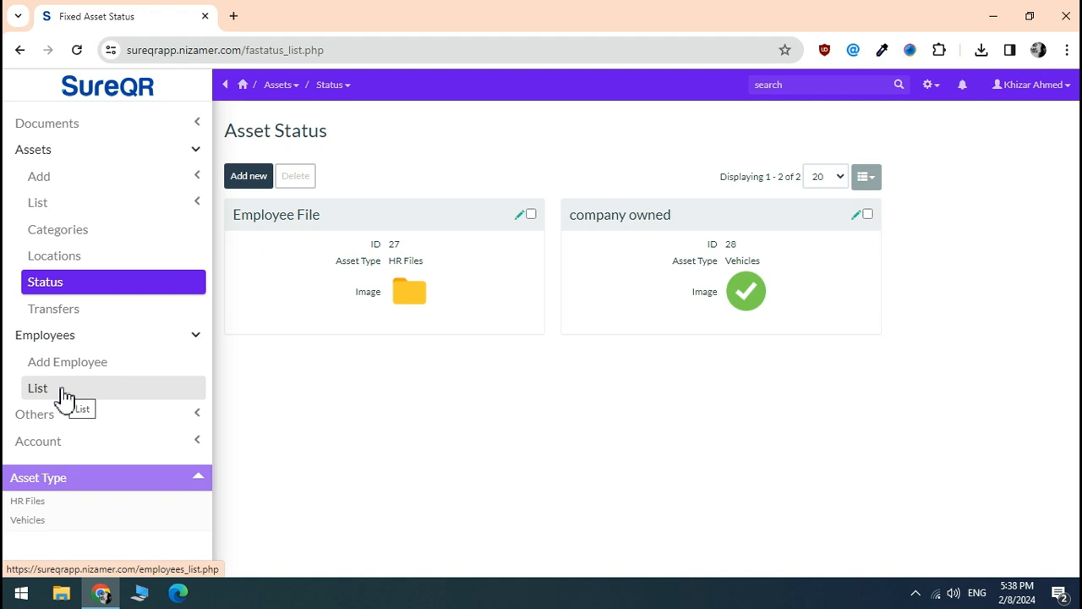
Check the employee list and the empty HR Files list, then open assets.xlsx from the desktop
{"action": "left_click", "coordinate": [65, 393]}
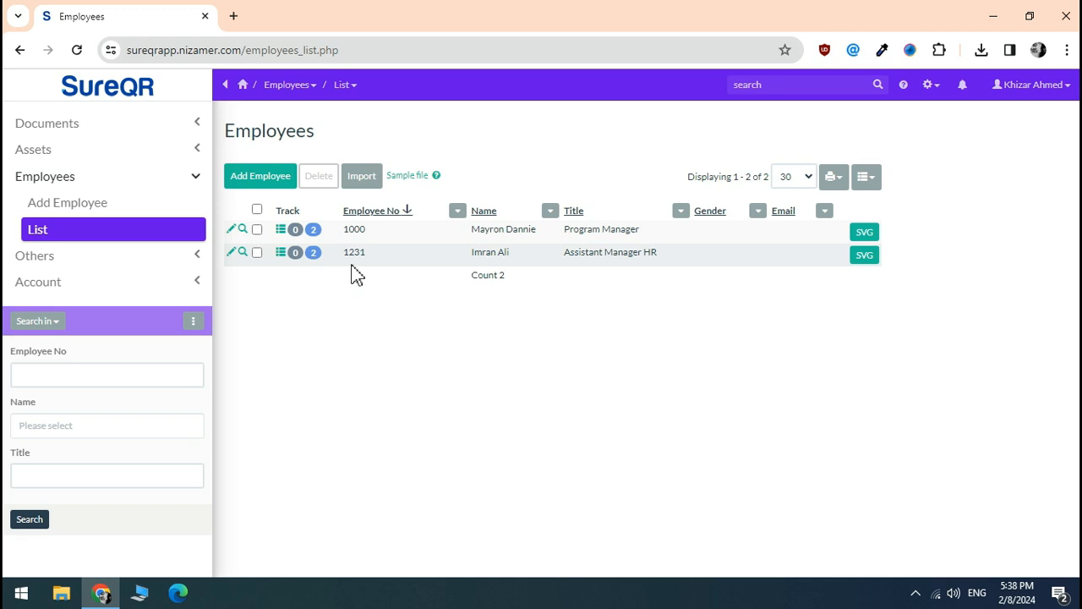
{"action": "left_click", "coordinate": [177, 147]}
{"action": "left_click", "coordinate": [96, 203]}
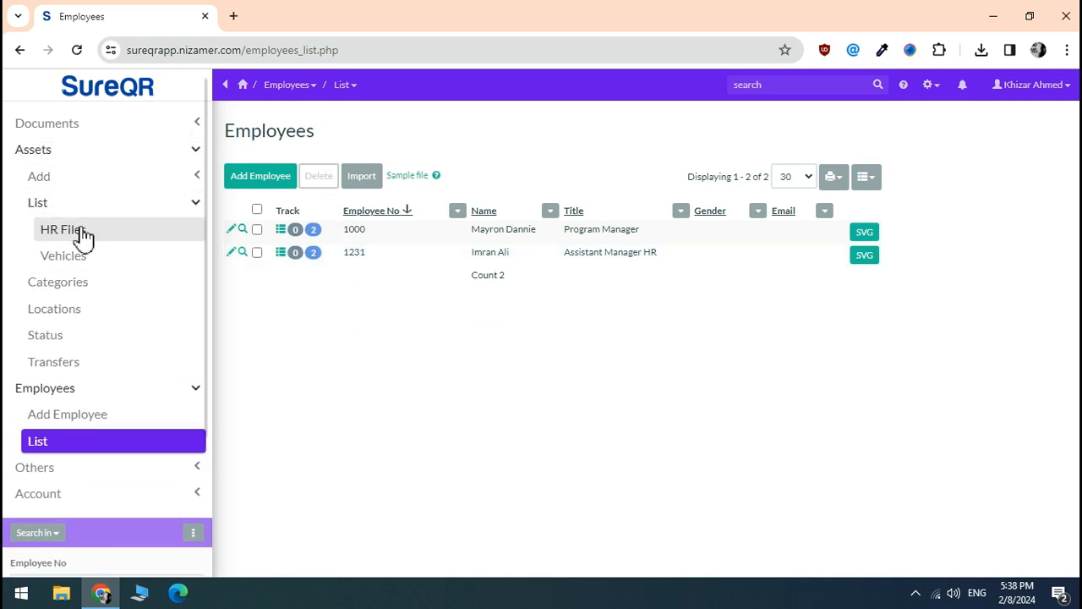
{"action": "left_click", "coordinate": [82, 236]}
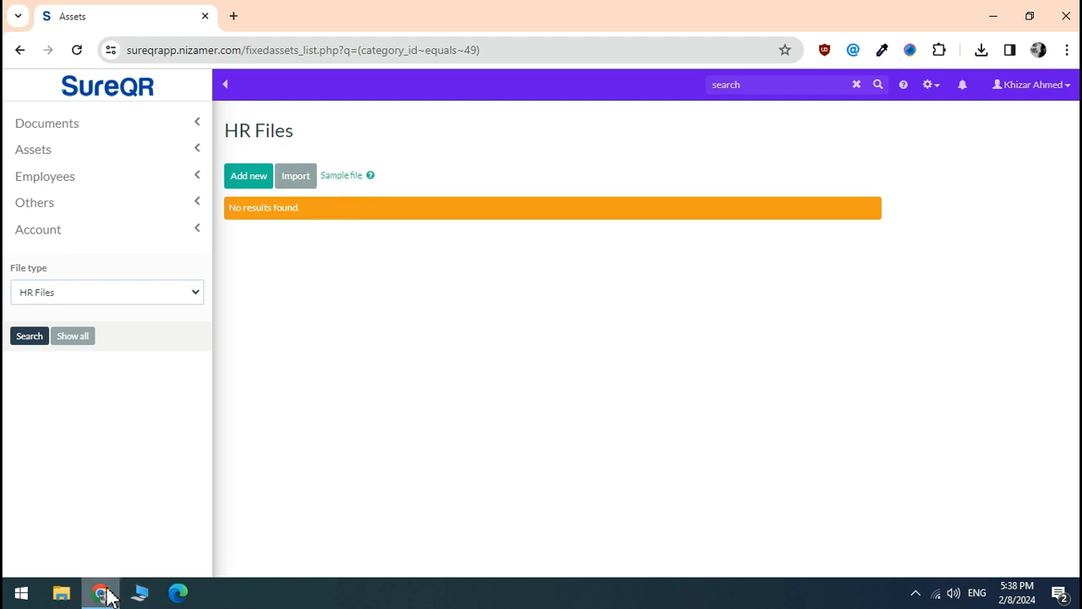
{"action": "left_click", "coordinate": [103, 592]}
{"action": "double_click", "coordinate": [32, 342]}
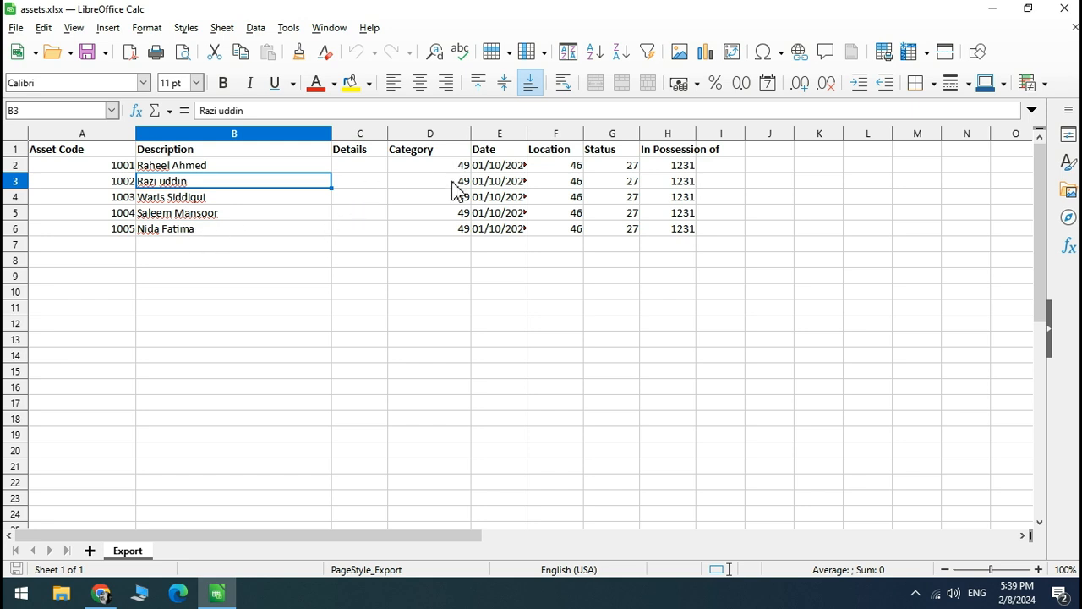
Go back from assets.xlsx to the SureQR HR Files page in Chrome
{"action": "left_click", "coordinate": [100, 596]}
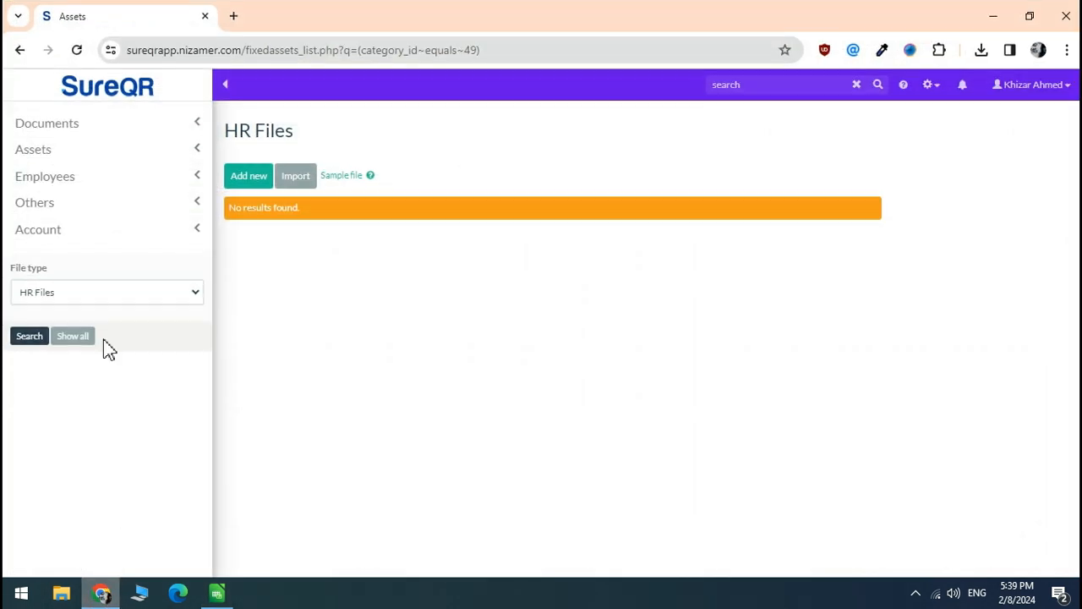
{"action": "left_click", "coordinate": [49, 156]}
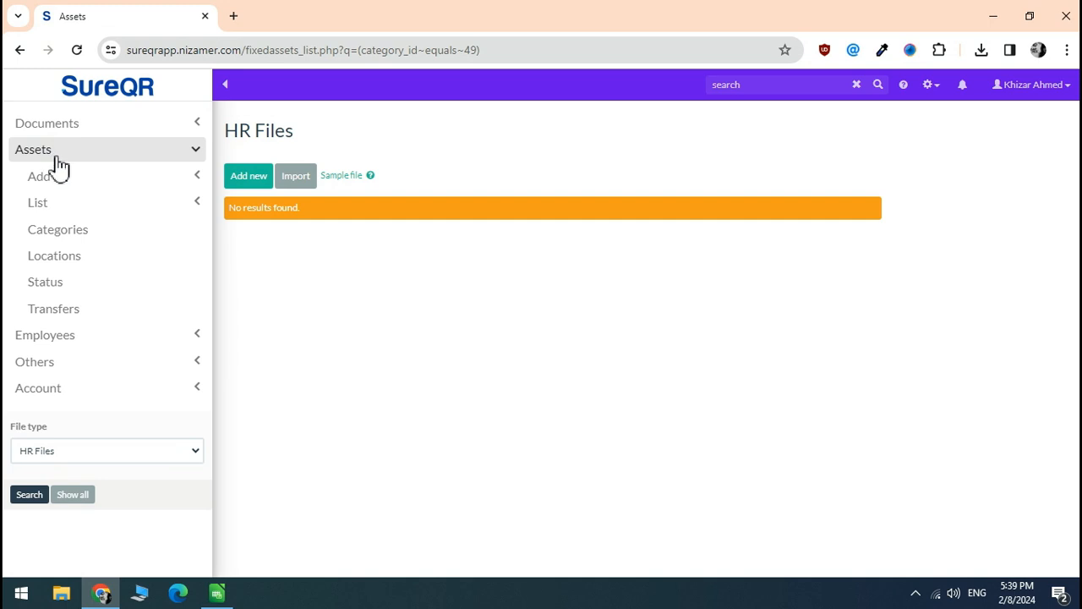
{"action": "left_click", "coordinate": [66, 231]}
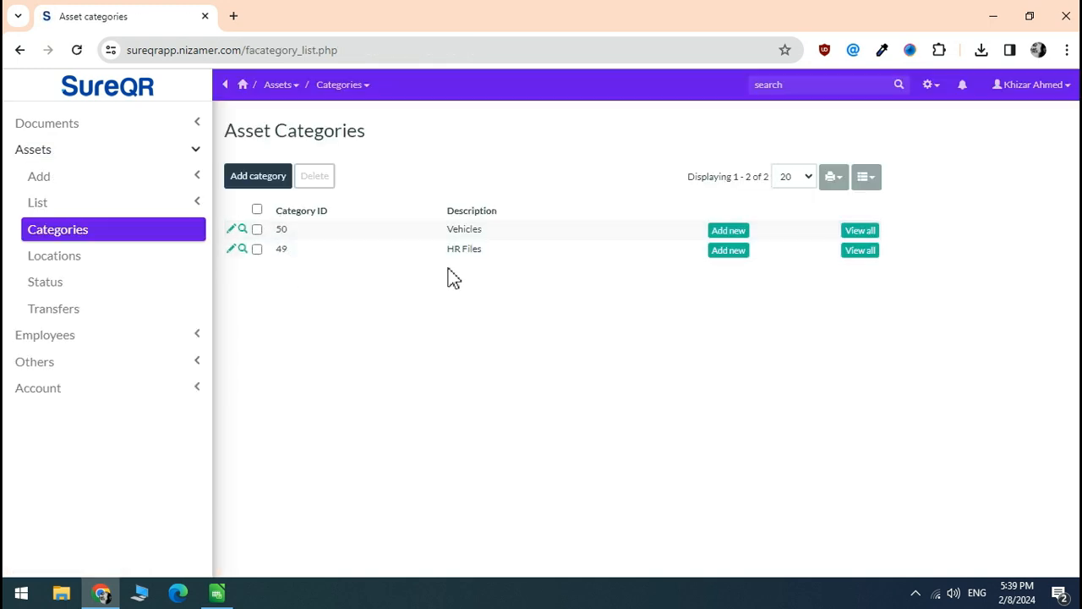
{"action": "left_click", "coordinate": [987, 15]}
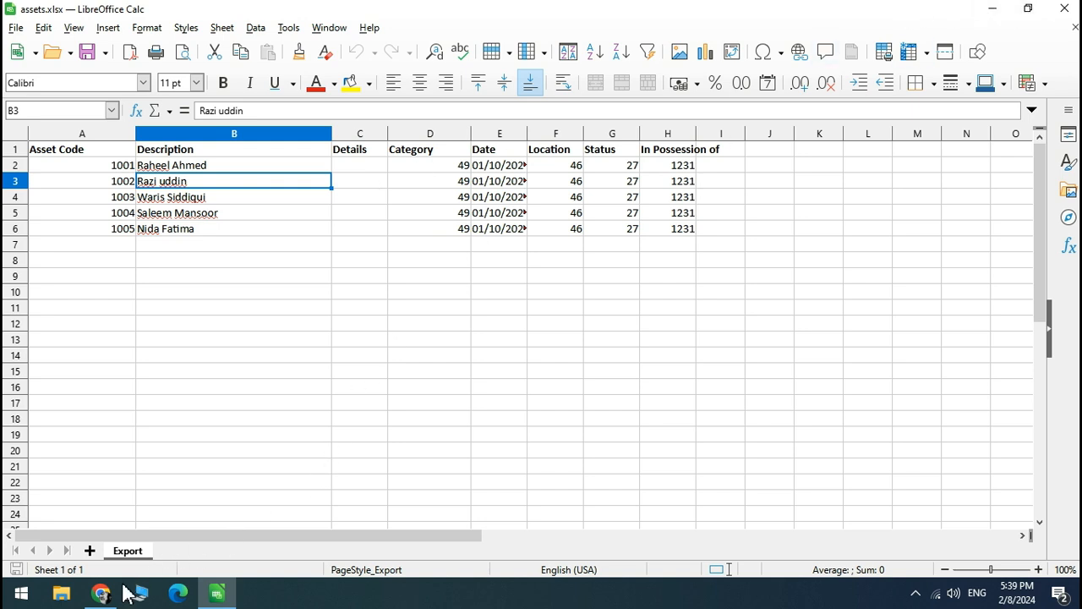
{"action": "left_click", "coordinate": [101, 592]}
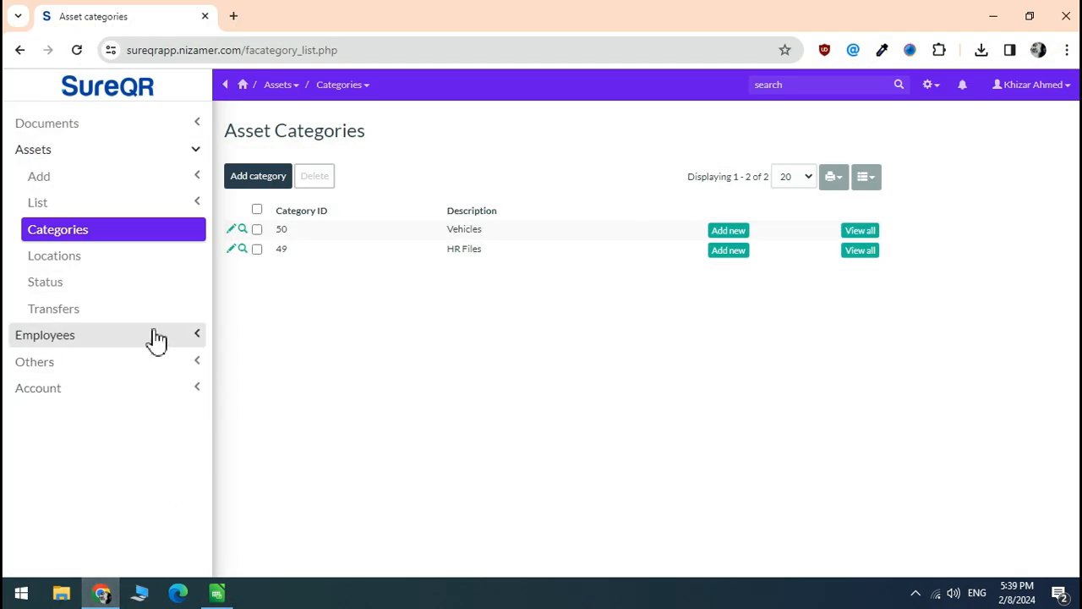
{"action": "left_click", "coordinate": [67, 205]}
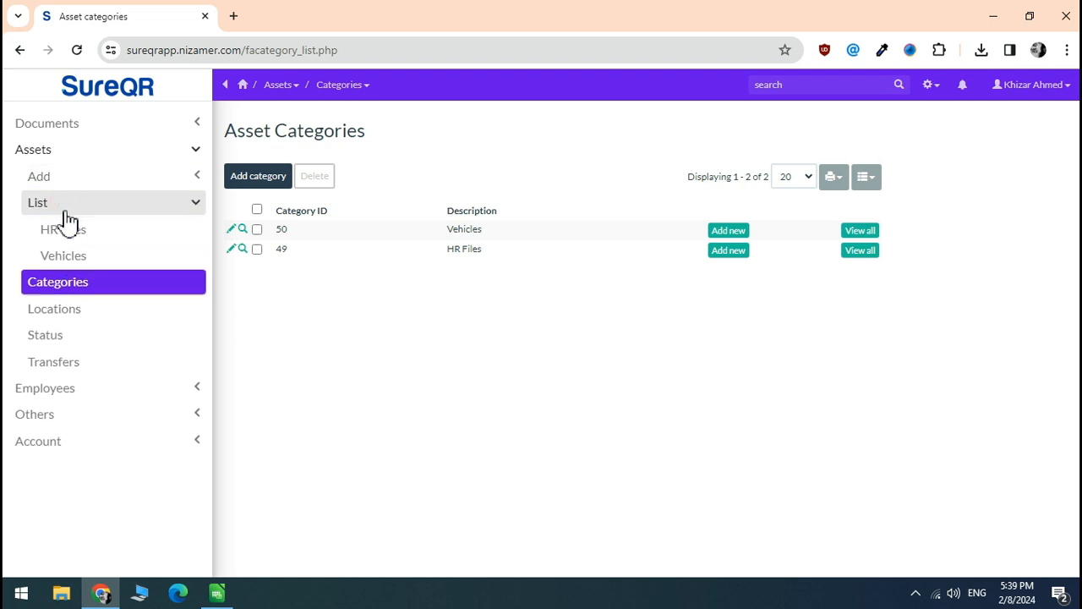
{"action": "left_click", "coordinate": [80, 241]}
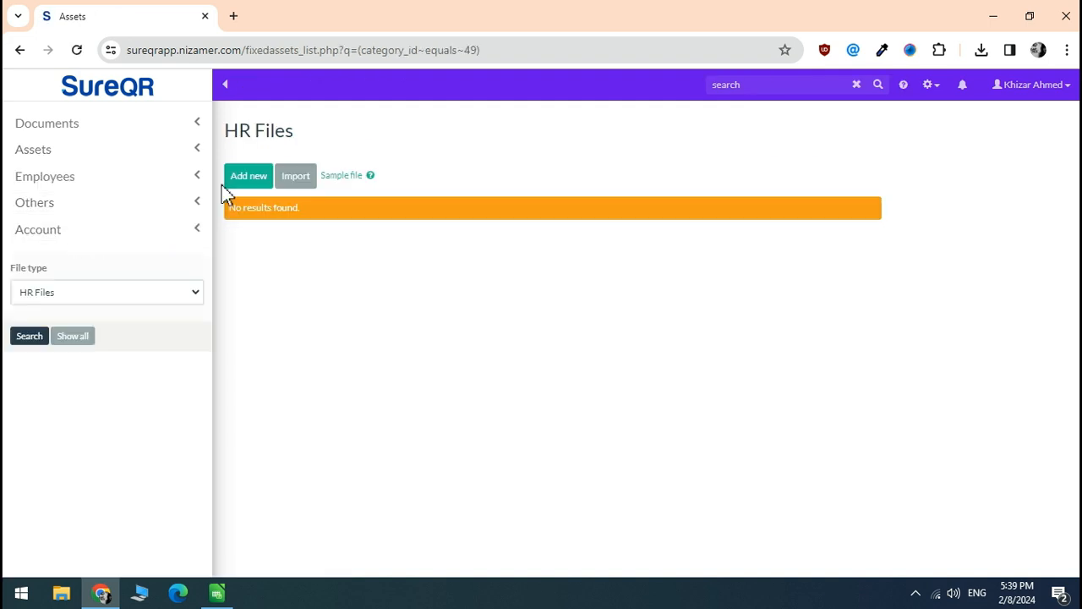
Load assets.xlsx from the Desktop into the asset import preview
{"action": "left_click", "coordinate": [296, 177]}
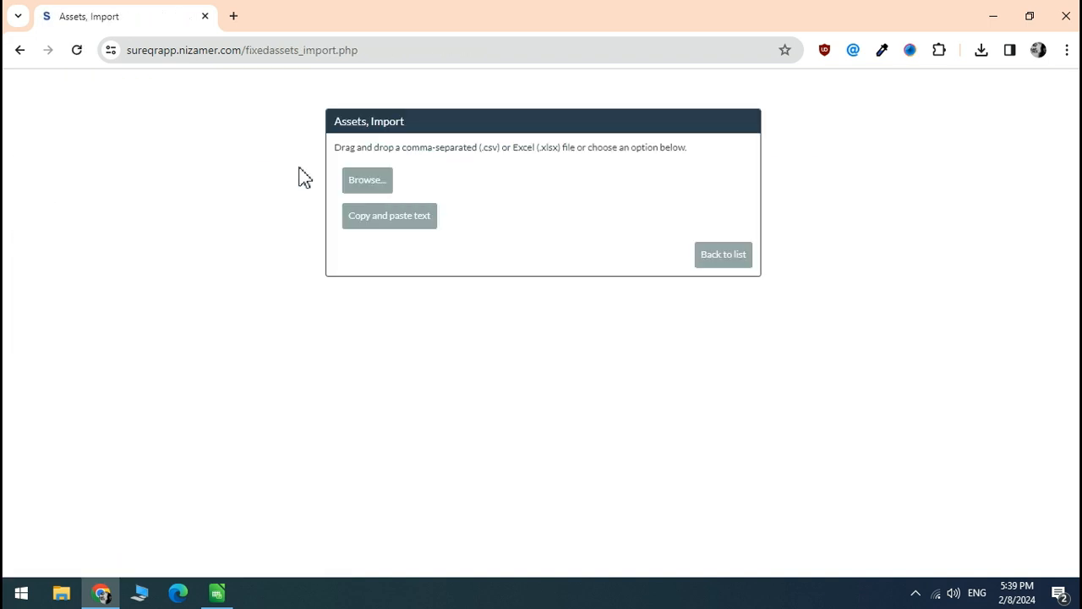
{"action": "left_click", "coordinate": [382, 180]}
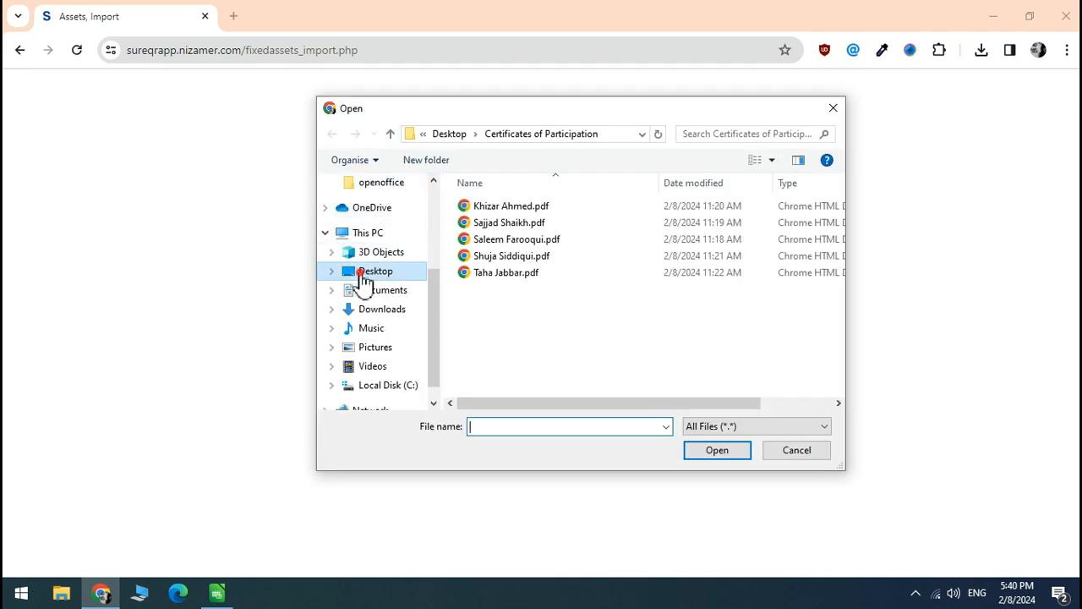
{"action": "left_click", "coordinate": [363, 276]}
{"action": "left_click", "coordinate": [483, 260]}
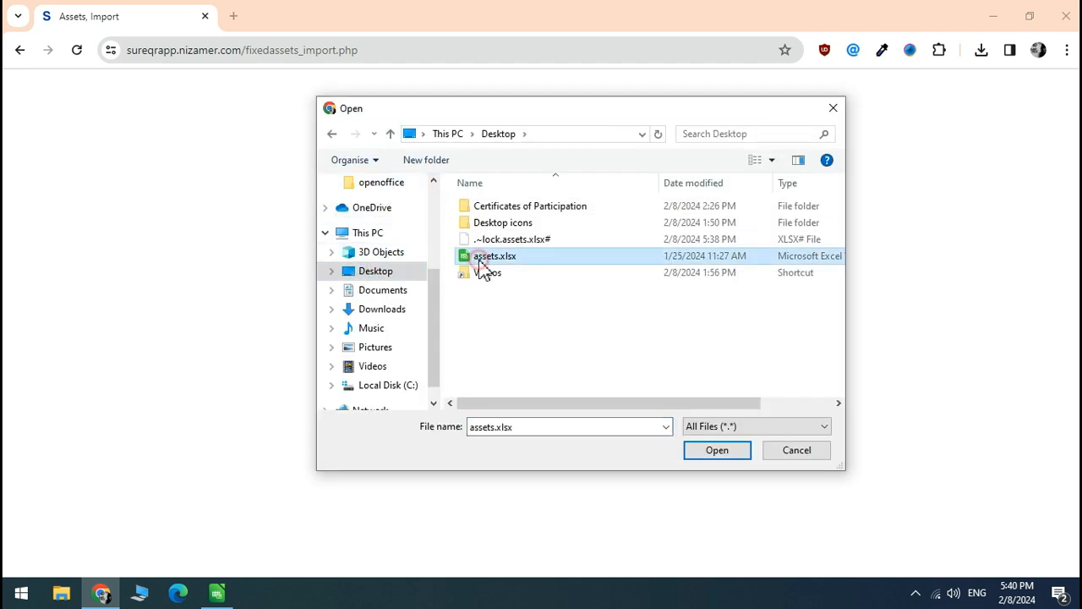
{"action": "left_click", "coordinate": [715, 451]}
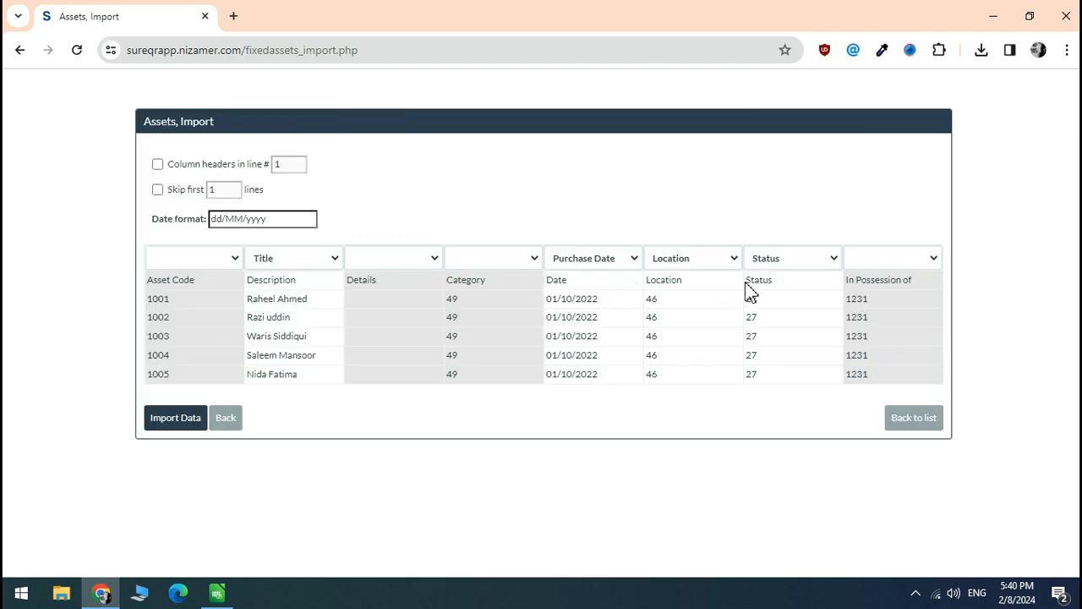
Treat line 1 as headers and map columns to File No, File type and In Possession of
{"action": "left_click", "coordinate": [157, 164]}
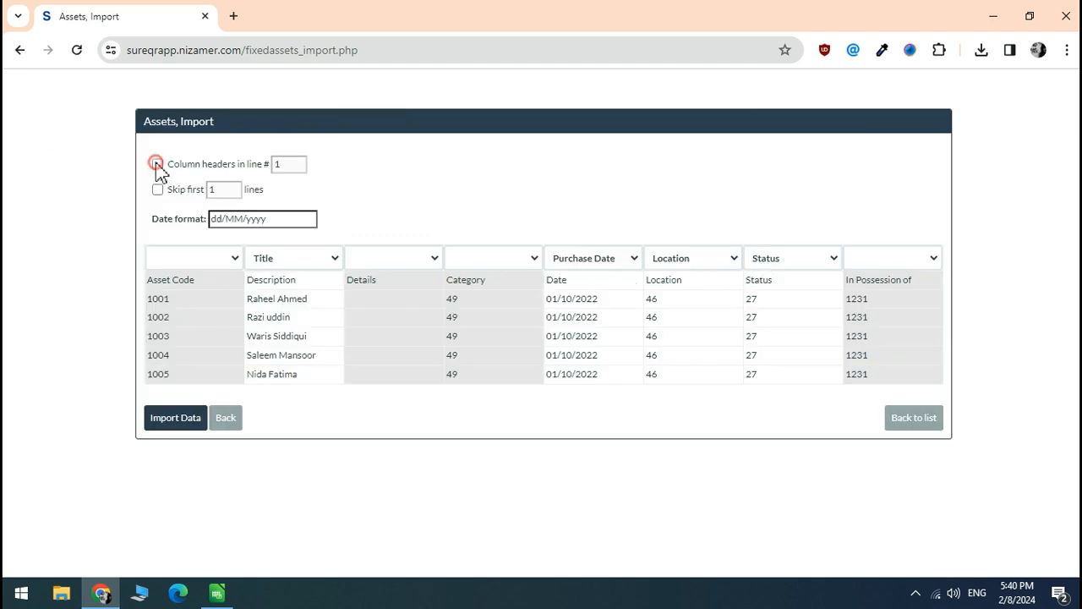
{"action": "left_click", "coordinate": [236, 264]}
{"action": "left_click", "coordinate": [199, 290]}
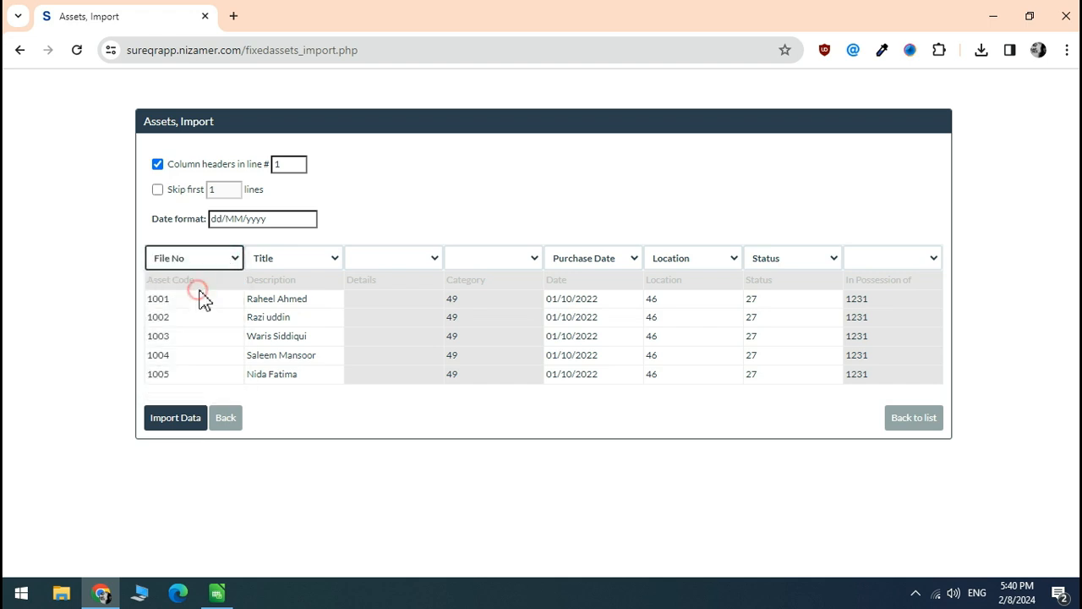
{"action": "left_click", "coordinate": [435, 260]}
{"action": "left_click", "coordinate": [434, 262]}
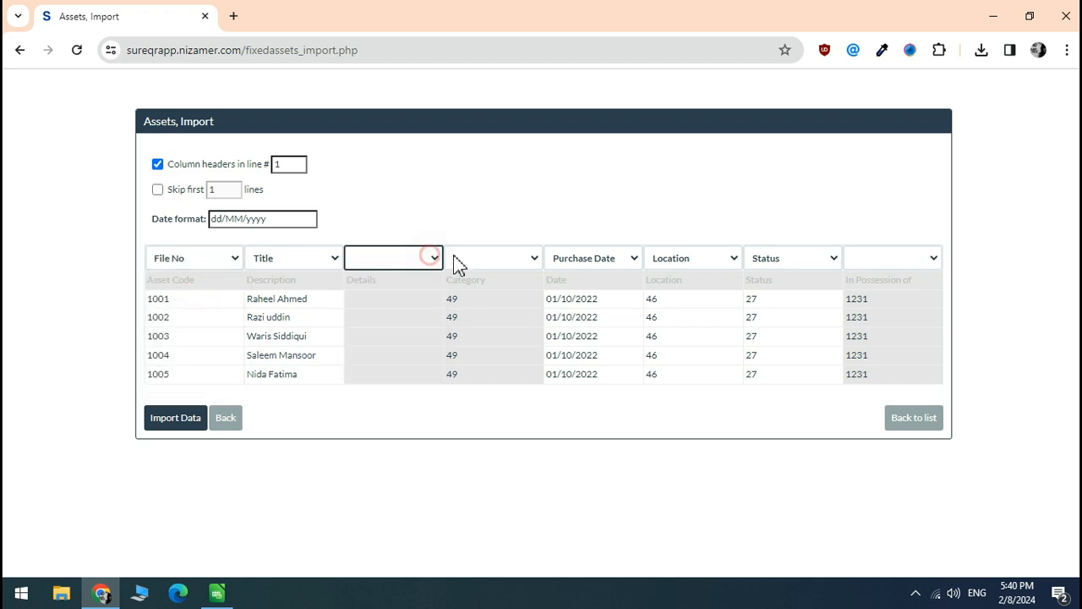
{"action": "left_click", "coordinate": [506, 255]}
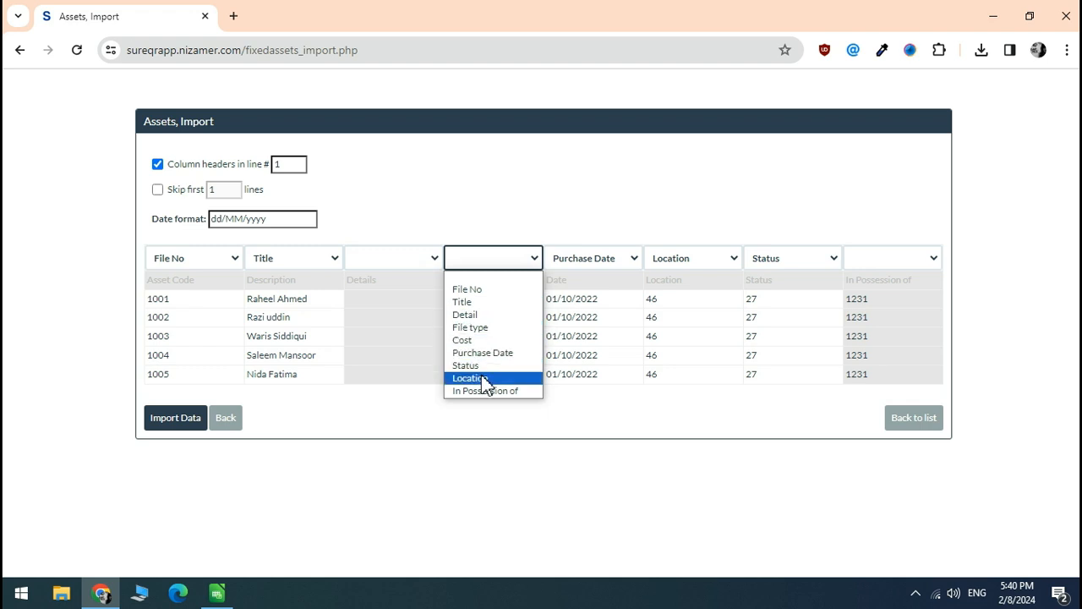
{"action": "left_click", "coordinate": [489, 328]}
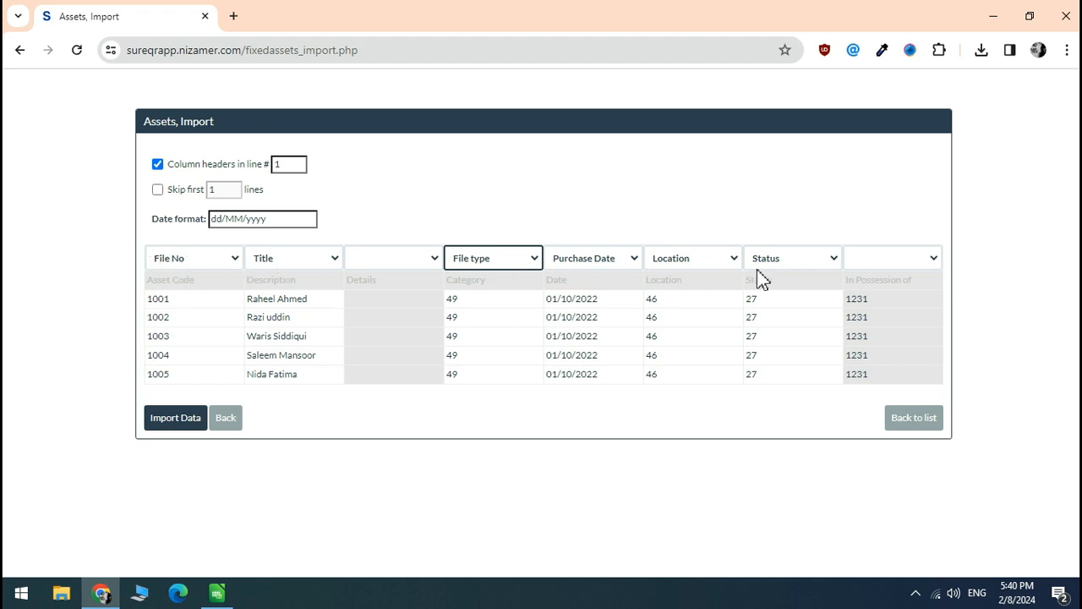
{"action": "left_click", "coordinate": [933, 260]}
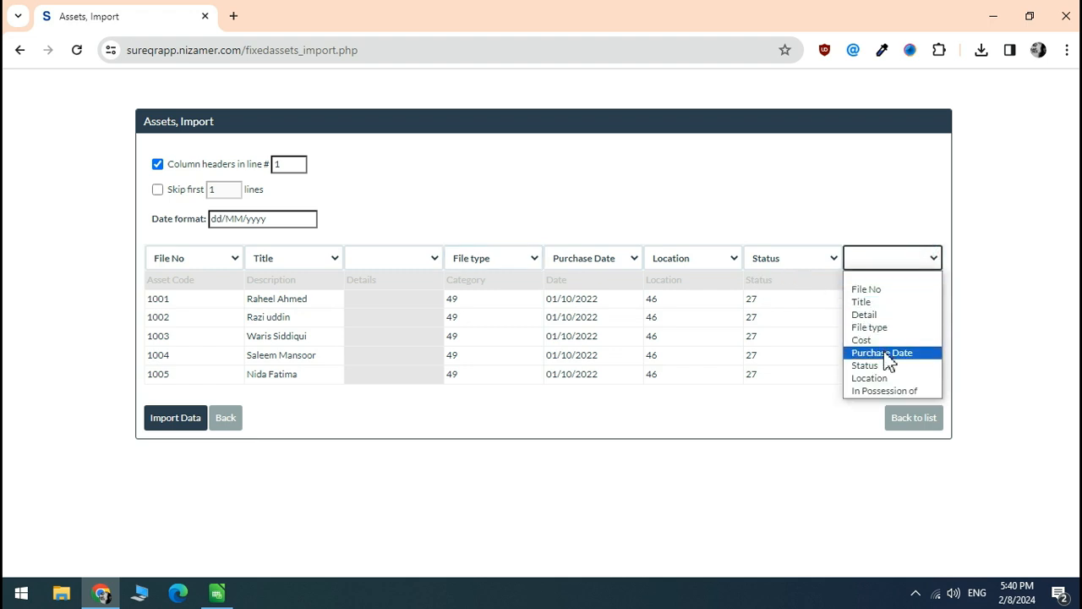
{"action": "left_click", "coordinate": [885, 390]}
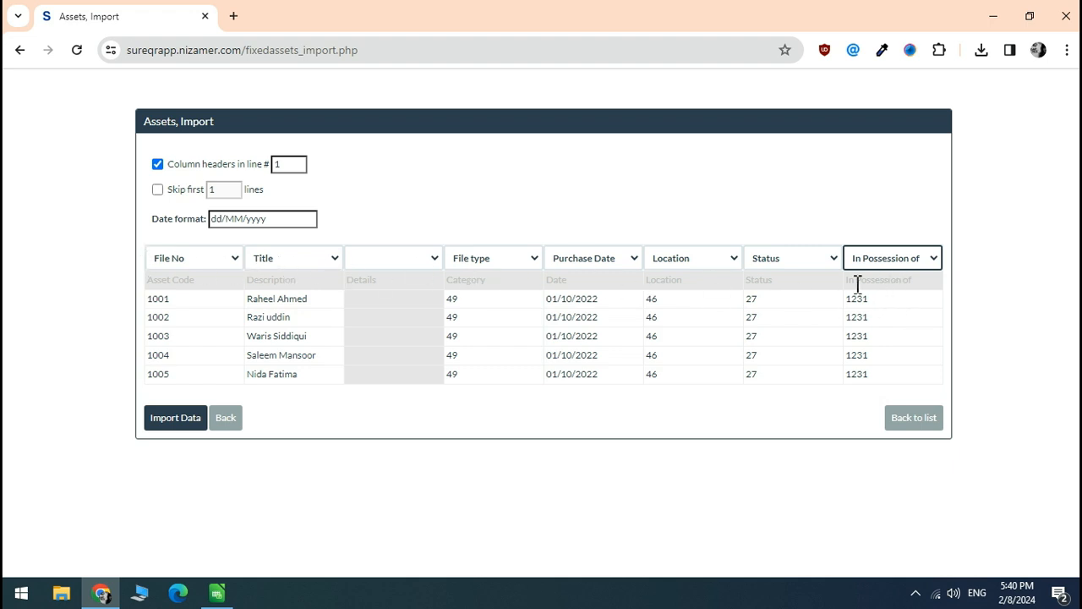
{"action": "left_click", "coordinate": [186, 425]}
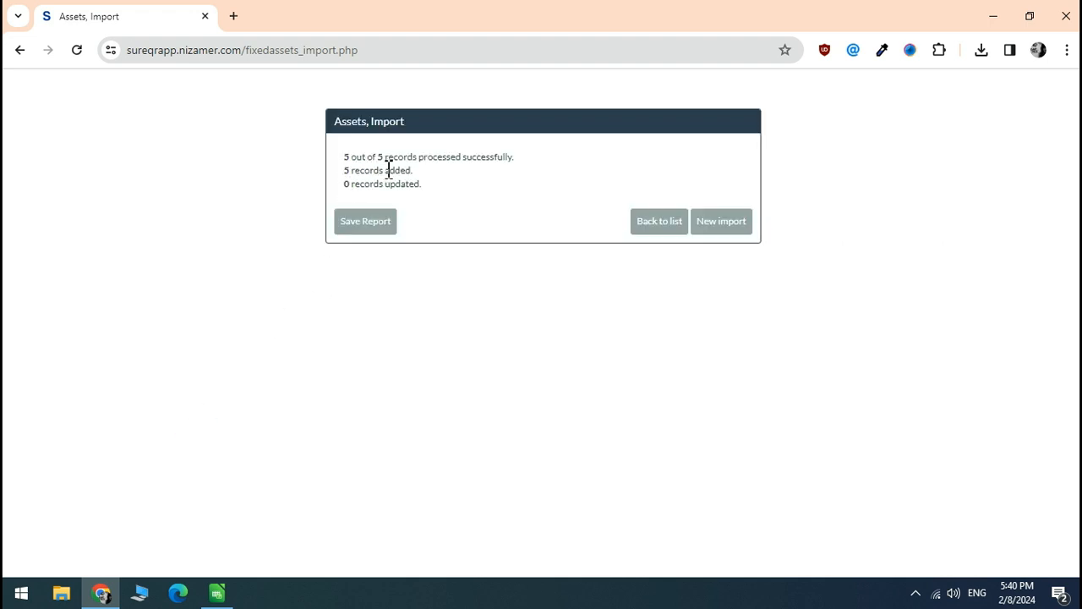
Return to the HR Files list and look over the imported files 1001–1005
{"action": "left_click", "coordinate": [674, 227]}
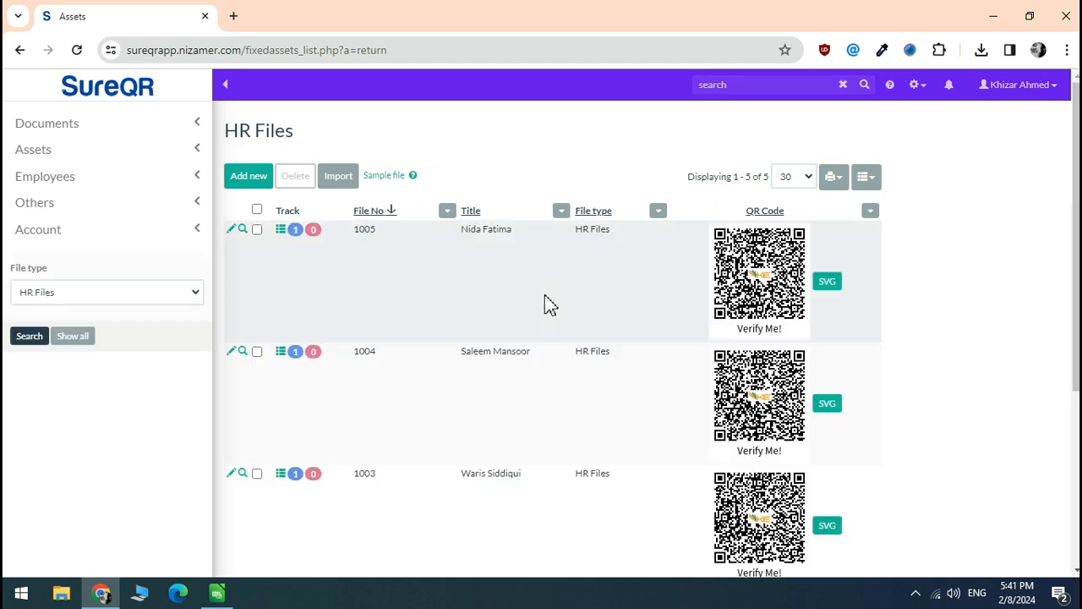
{"action": "scroll", "coordinate": [423, 224], "scroll_direction": "down", "scroll_amount": 3}
{"action": "scroll", "coordinate": [422, 224], "scroll_direction": "up", "scroll_amount": 3}
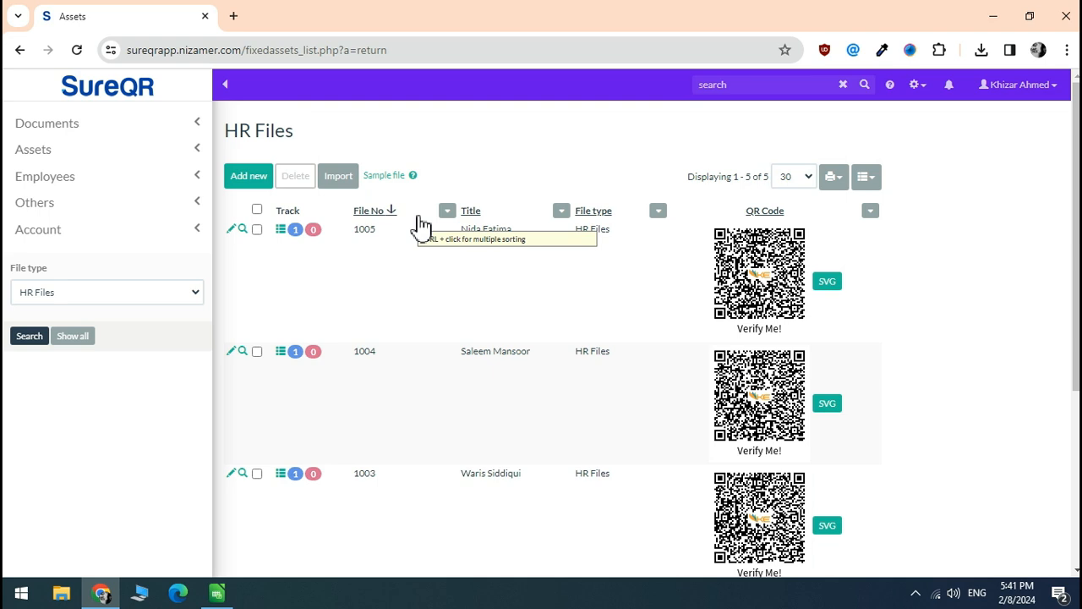
{"action": "left_click", "coordinate": [242, 231]}
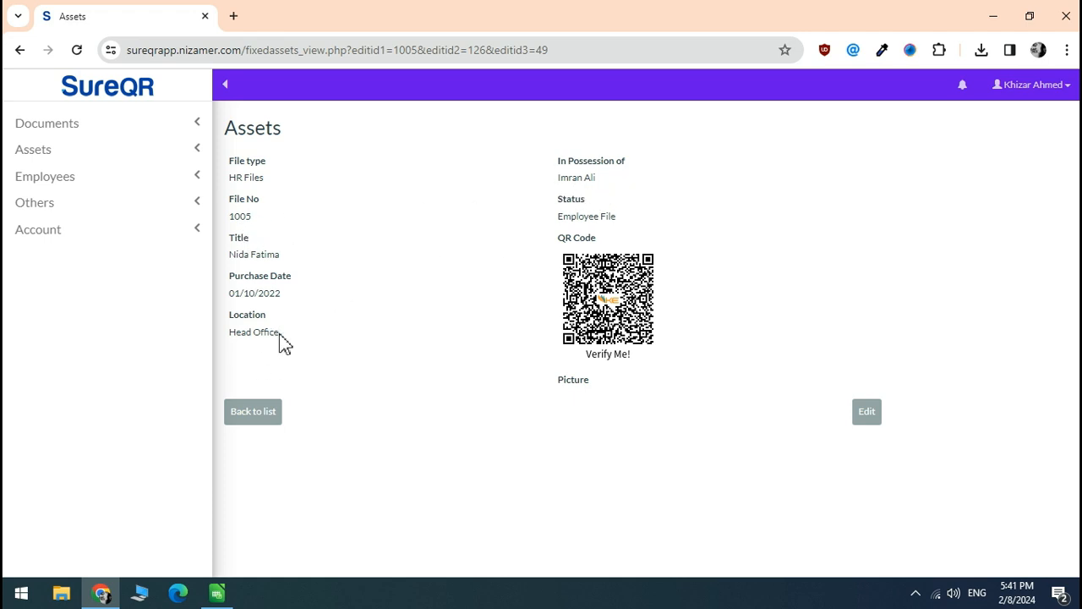
{"action": "left_click", "coordinate": [264, 426]}
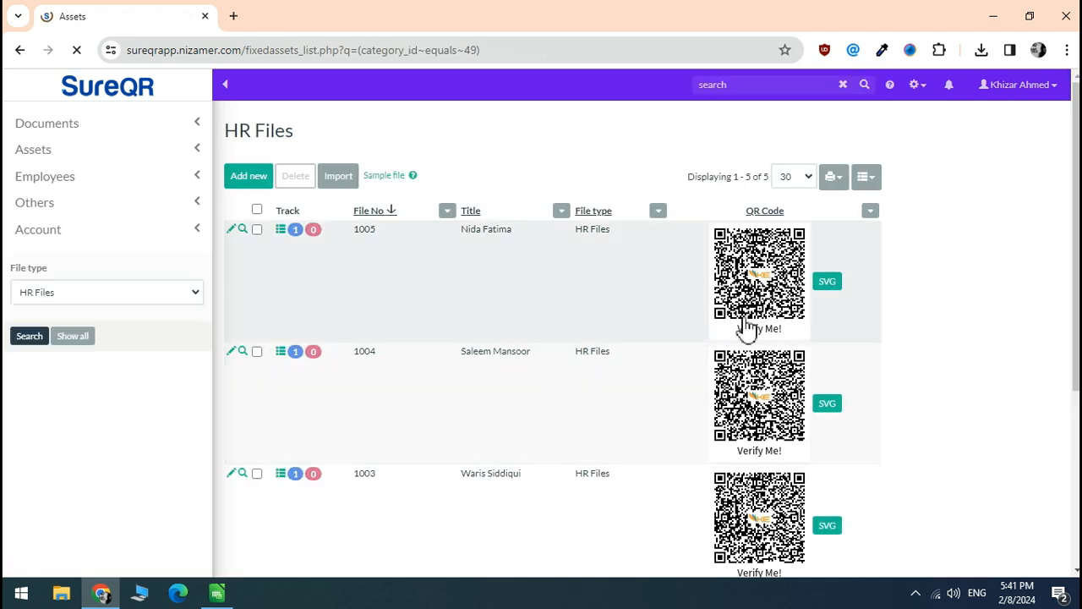
{"action": "scroll", "coordinate": [281, 246], "scroll_direction": "down", "scroll_amount": 3}
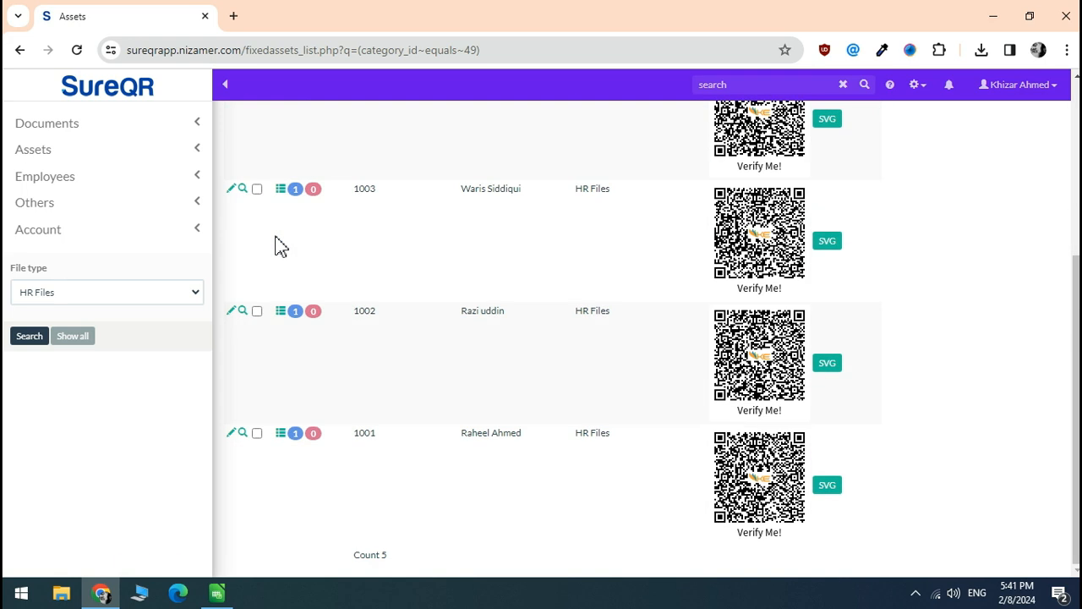
{"action": "scroll", "coordinate": [278, 244], "scroll_direction": "up", "scroll_amount": 4}
Select all five HR files, preview them as 3-Column Labels, then close the preview
{"action": "left_click", "coordinate": [257, 210]}
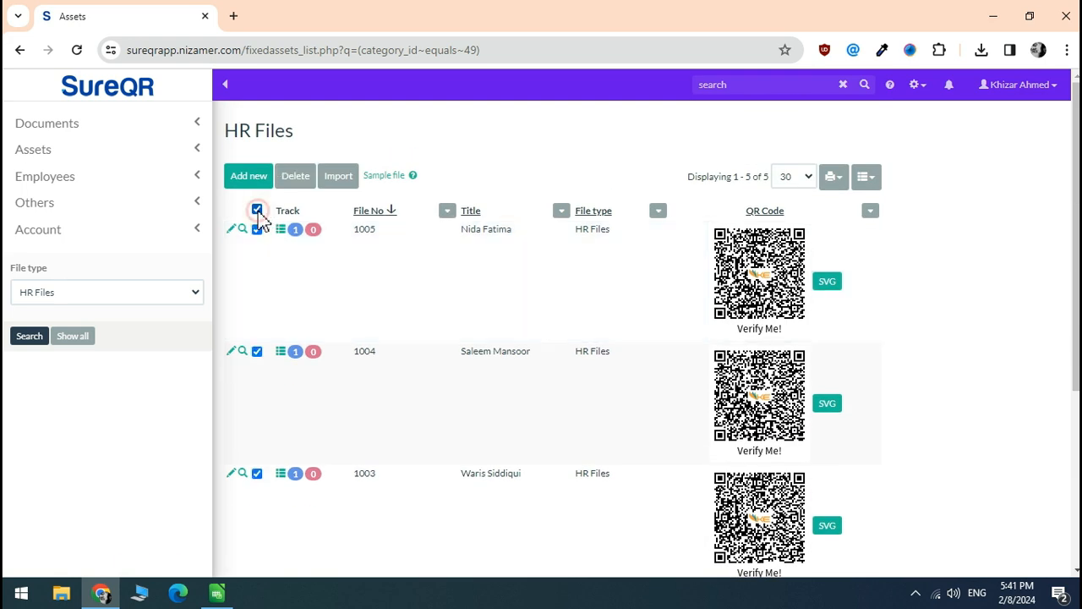
{"action": "left_click", "coordinate": [844, 180]}
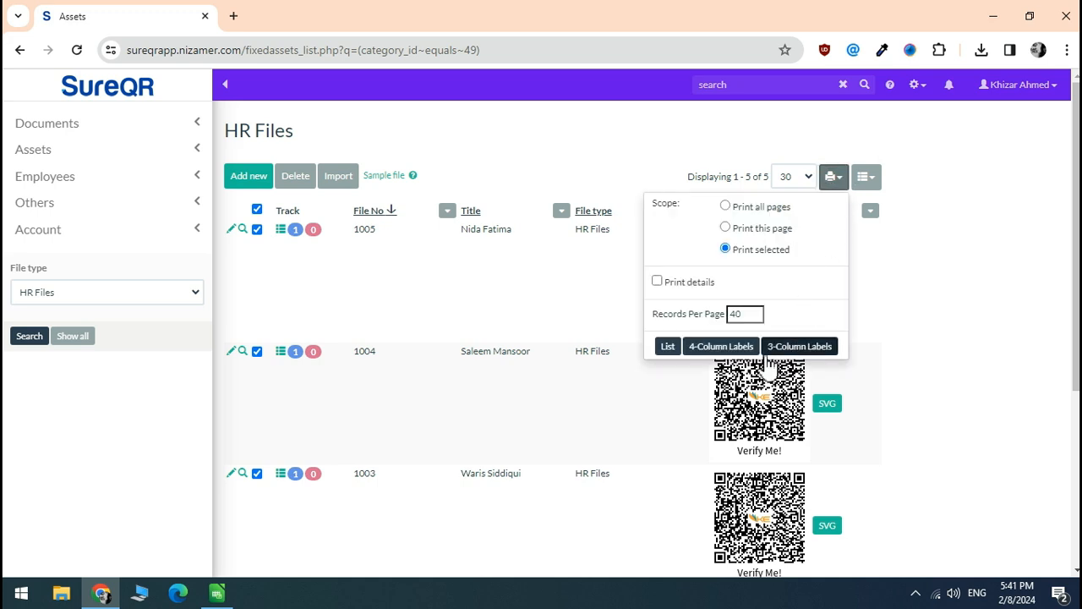
{"action": "left_click", "coordinate": [809, 355]}
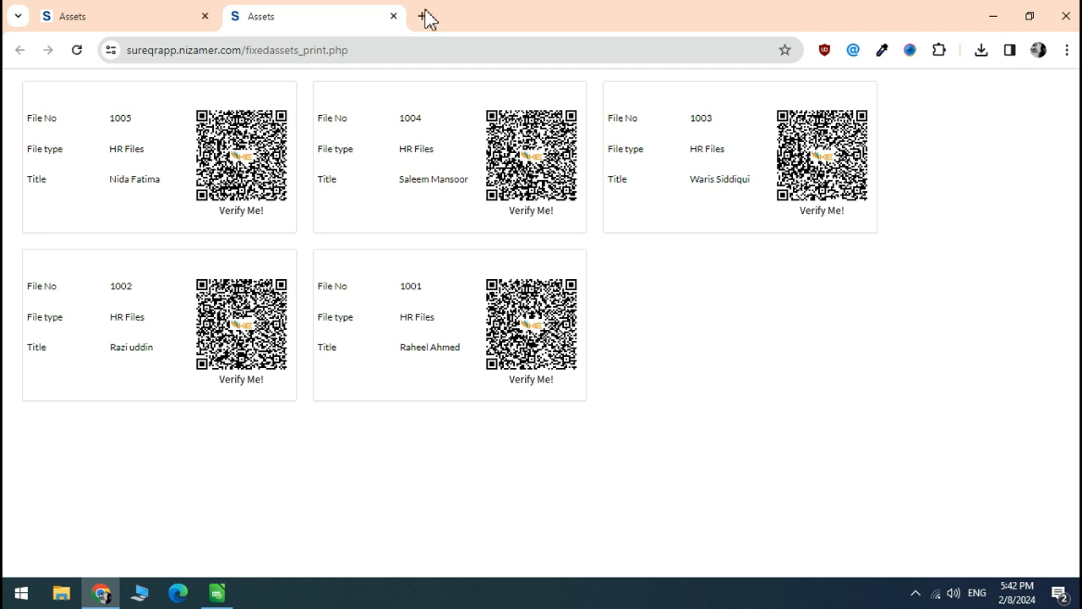
{"action": "left_click", "coordinate": [393, 16]}
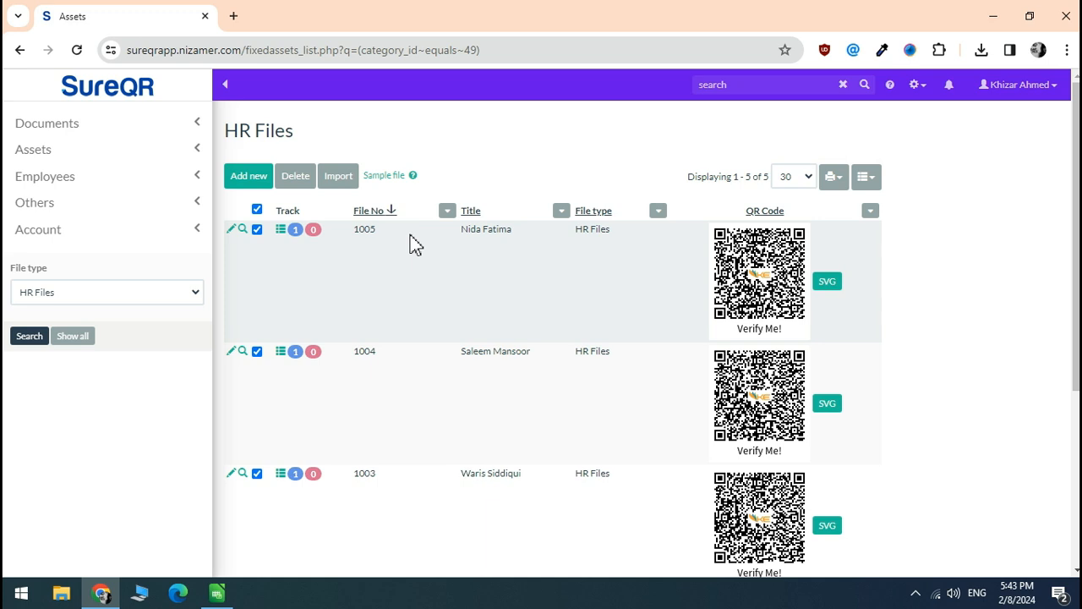
Open file 1005's verification page in a new tab from its QR code
{"action": "left_click", "coordinate": [754, 284]}
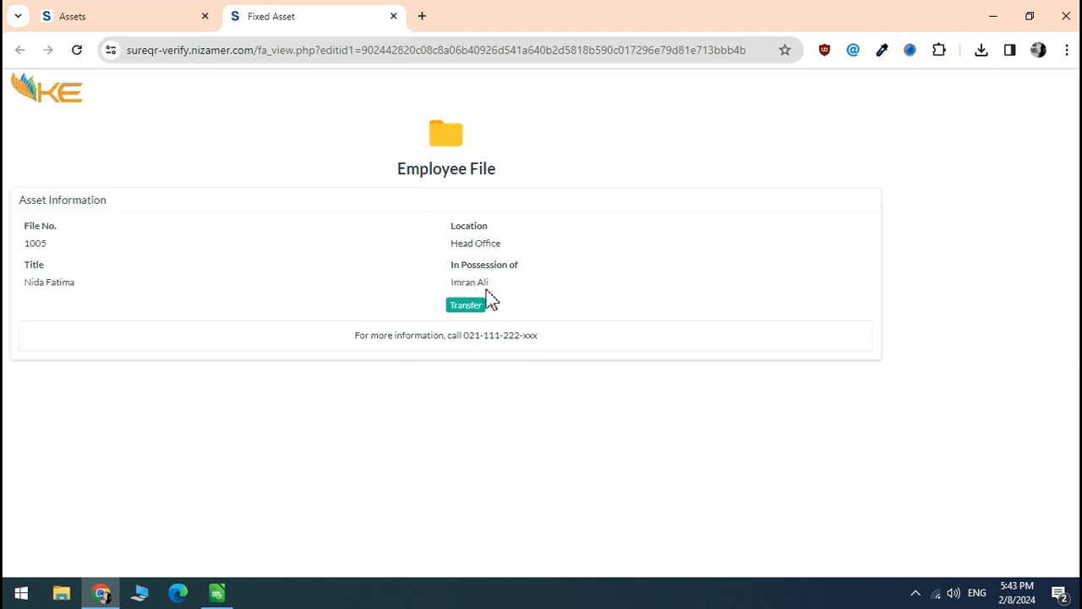
{"action": "left_click", "coordinate": [30, 286]}
Open the browser's developer tools via Inspect on the verification page
{"action": "right_click", "coordinate": [276, 160]}
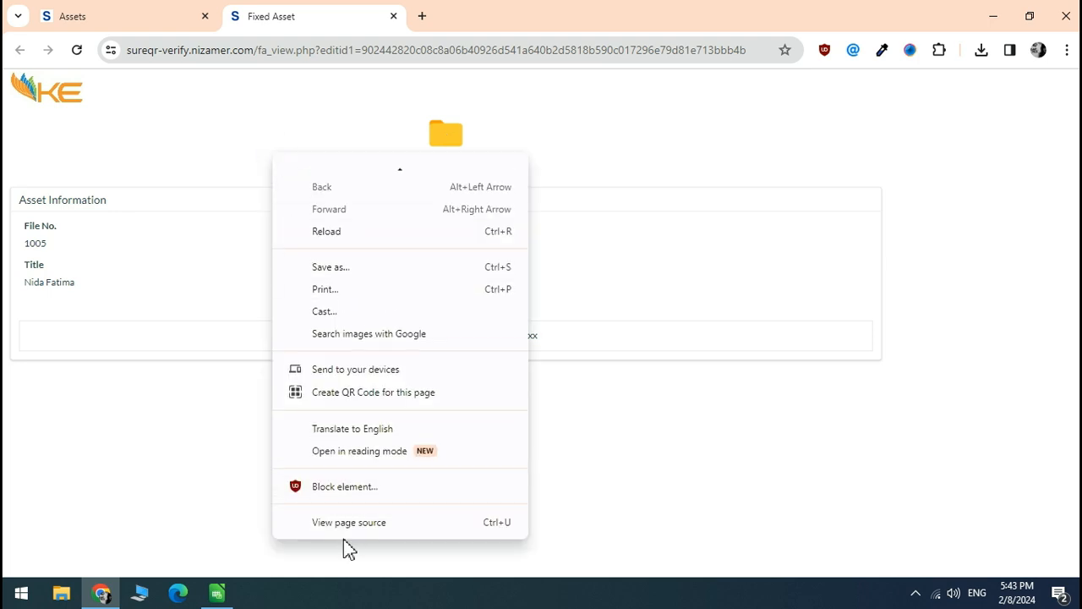
{"action": "left_click", "coordinate": [356, 531]}
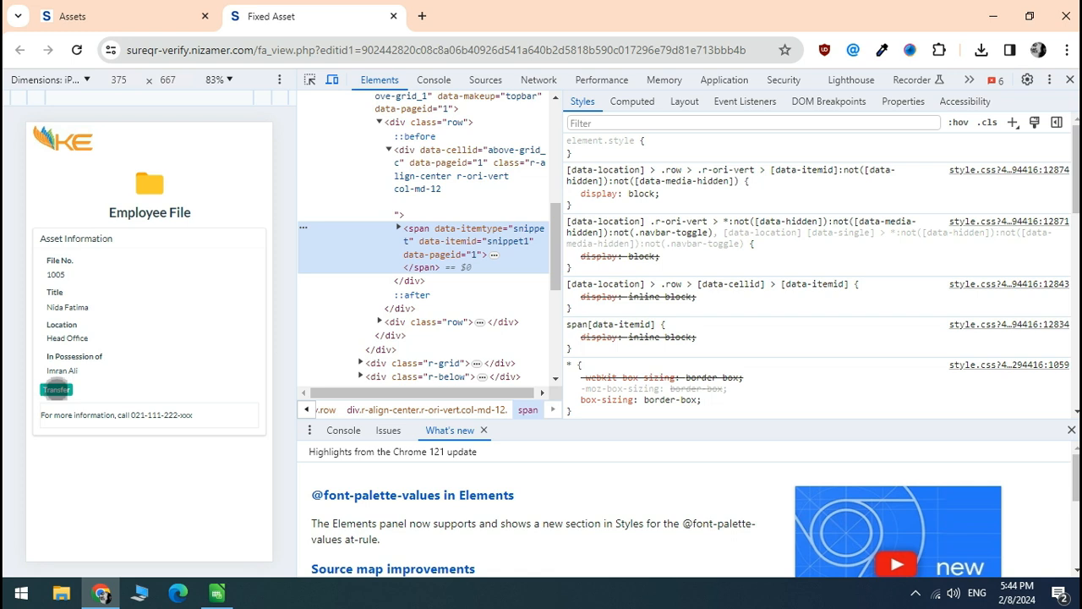
Sign back in with the account email and password to reach file 1005's Asset Transfer form
{"action": "left_click", "coordinate": [56, 389]}
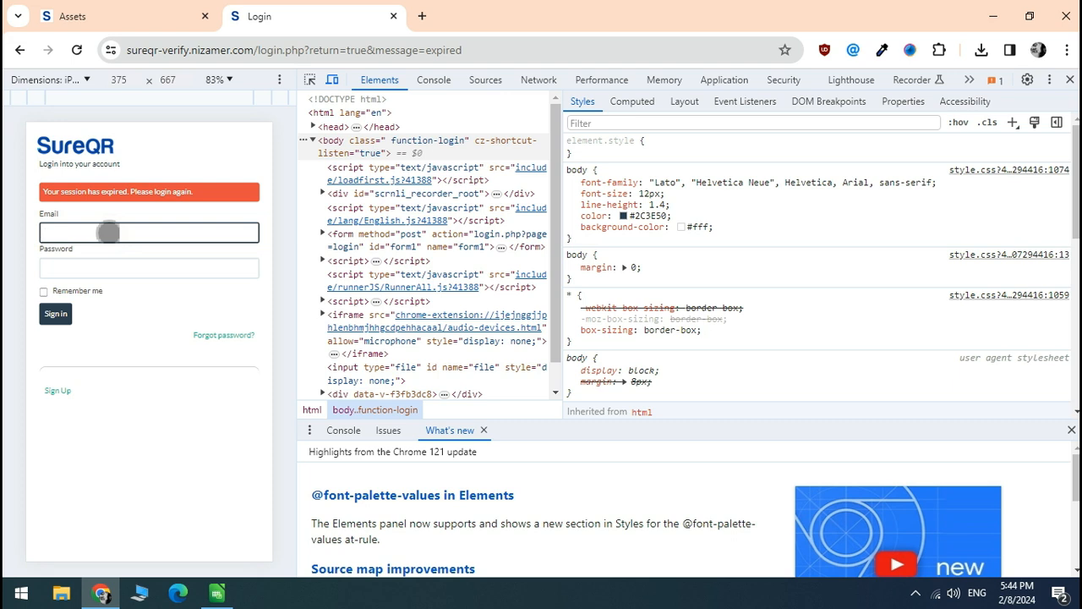
{"action": "key", "text": "Tab"}
{"action": "type", "text": "************"}
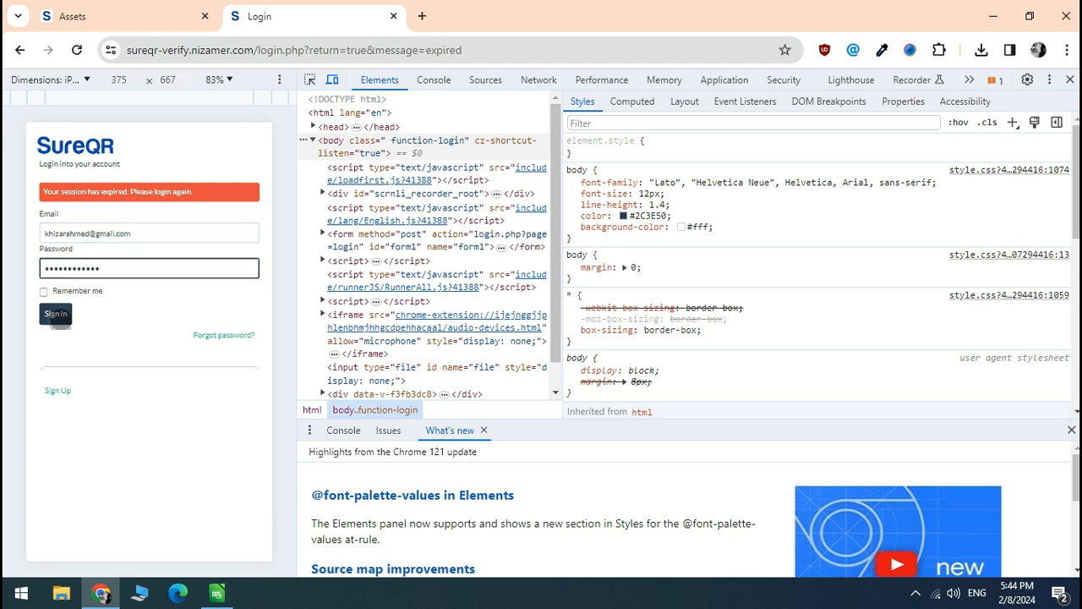
{"action": "left_click", "coordinate": [61, 319]}
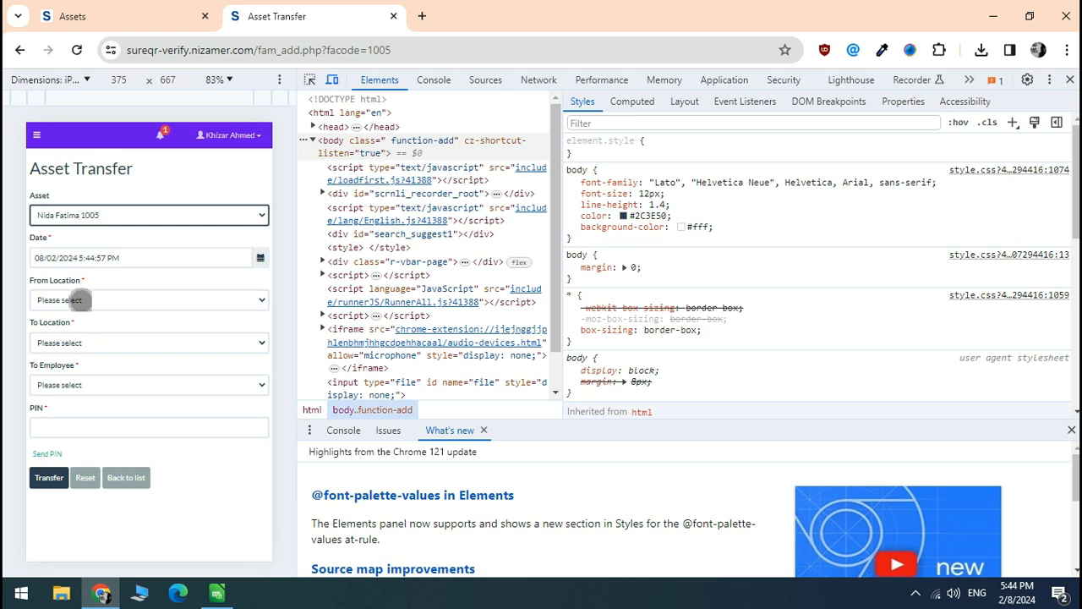
{"action": "left_click", "coordinate": [81, 300]}
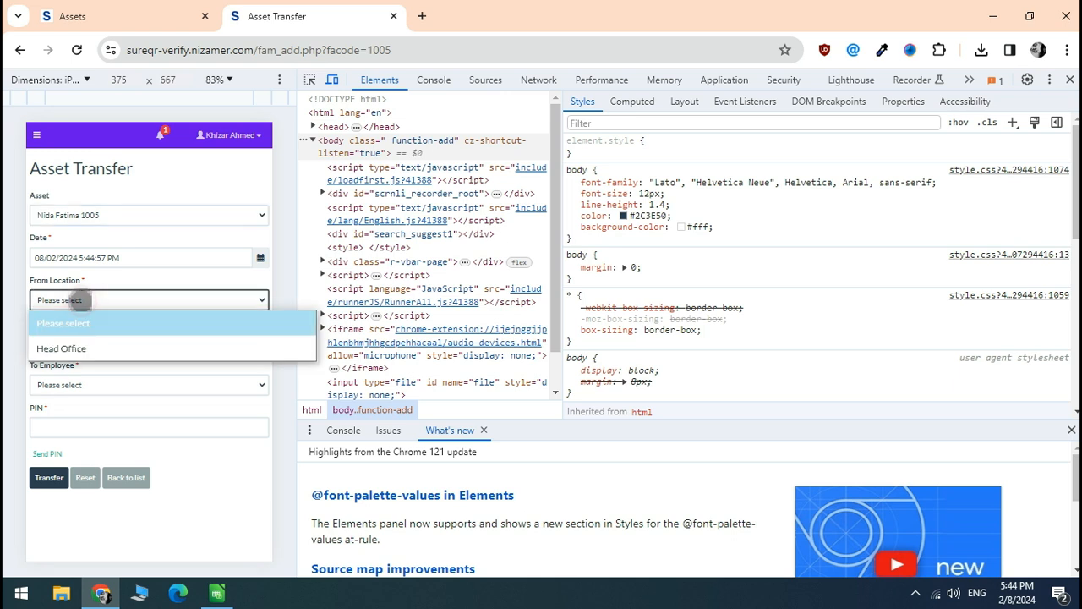
Route file 1005 from Head Office to Regional Office - Karachi, with the last listed employee as recipient
{"action": "left_click", "coordinate": [83, 351]}
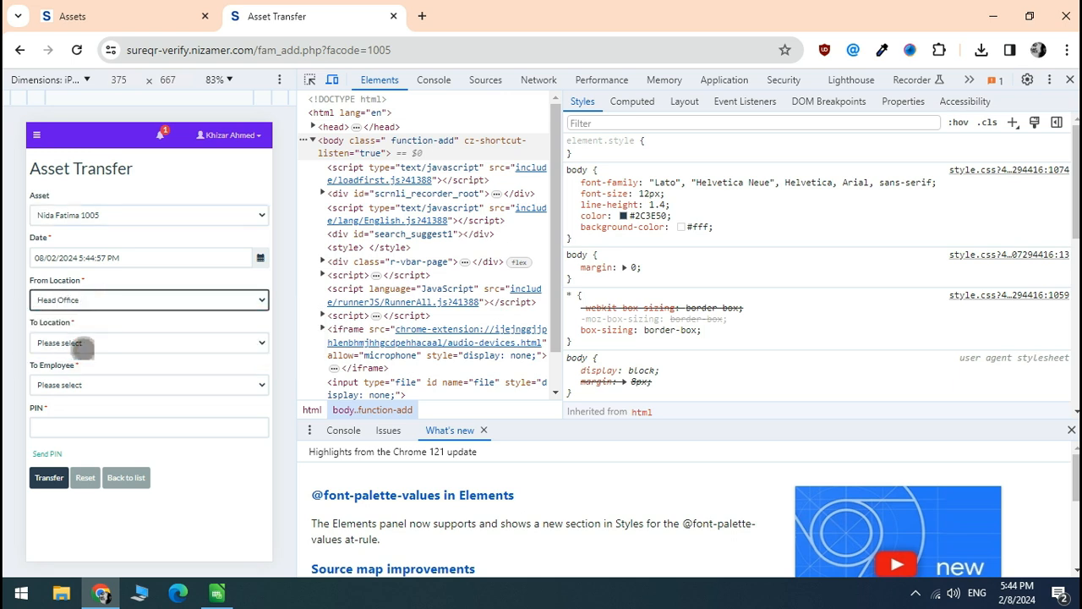
{"action": "left_click", "coordinate": [72, 342]}
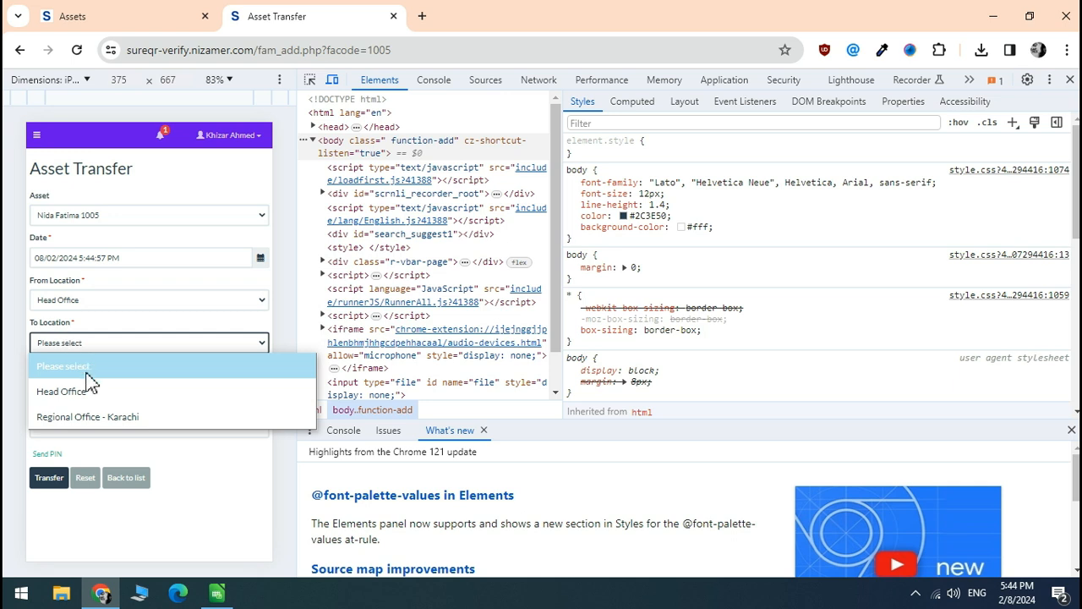
{"action": "left_click", "coordinate": [112, 418]}
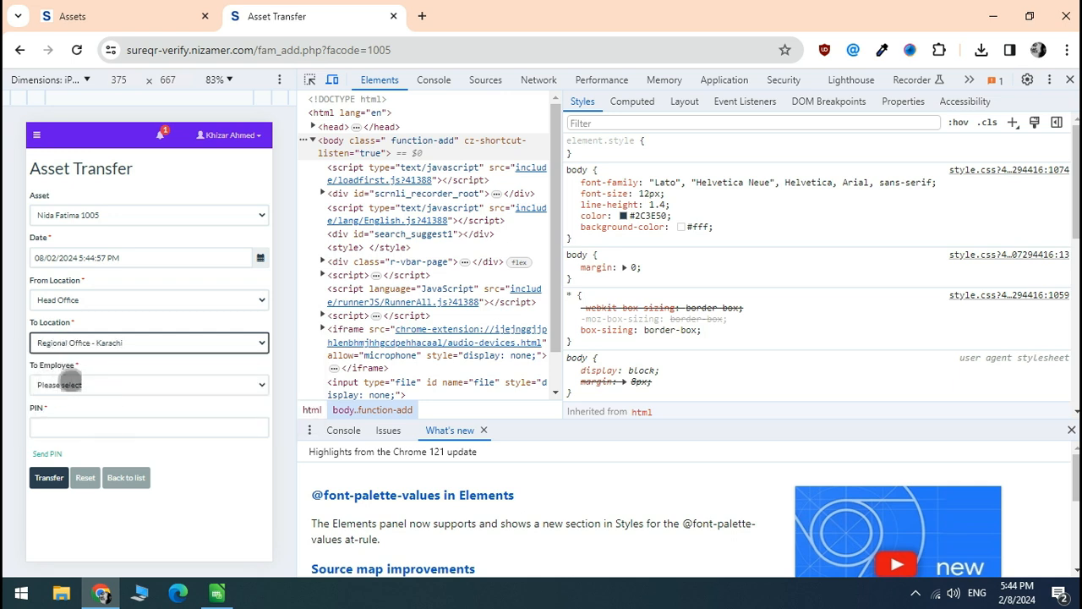
{"action": "left_click", "coordinate": [87, 385]}
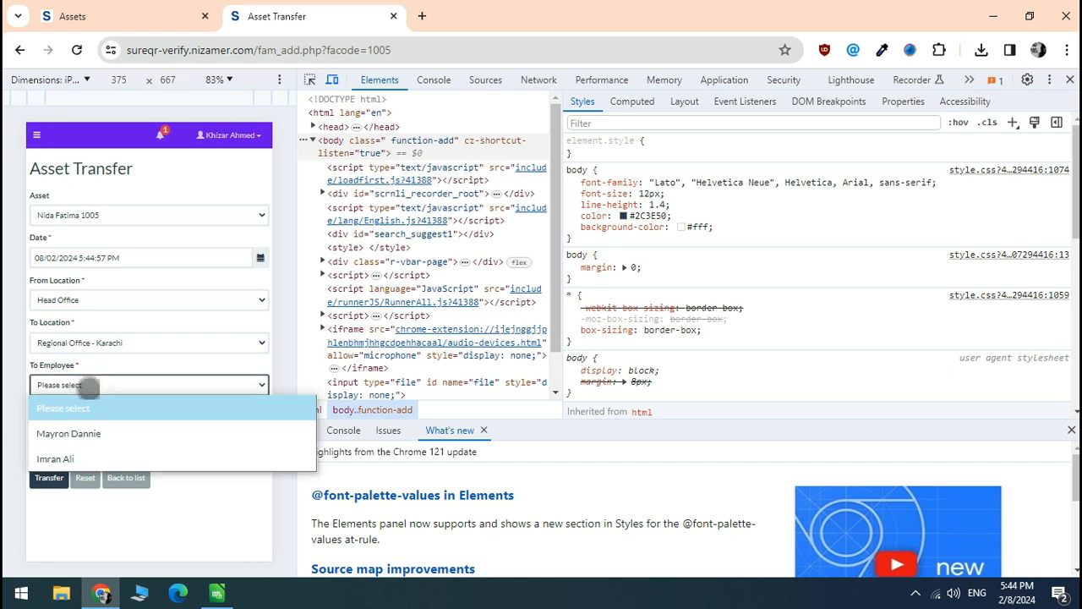
{"action": "left_click", "coordinate": [85, 459]}
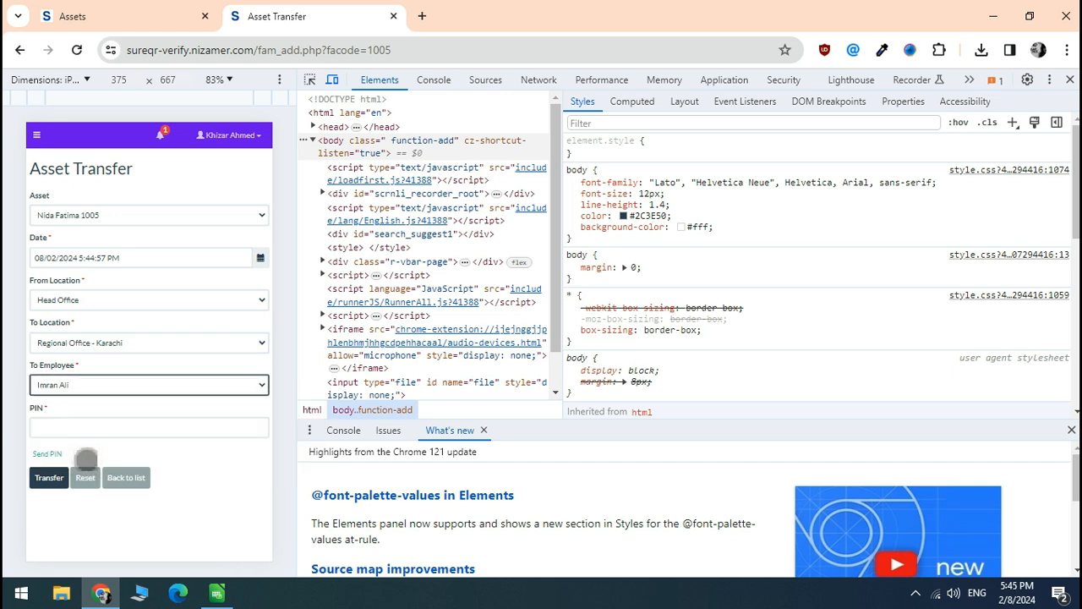
{"action": "left_click", "coordinate": [63, 428]}
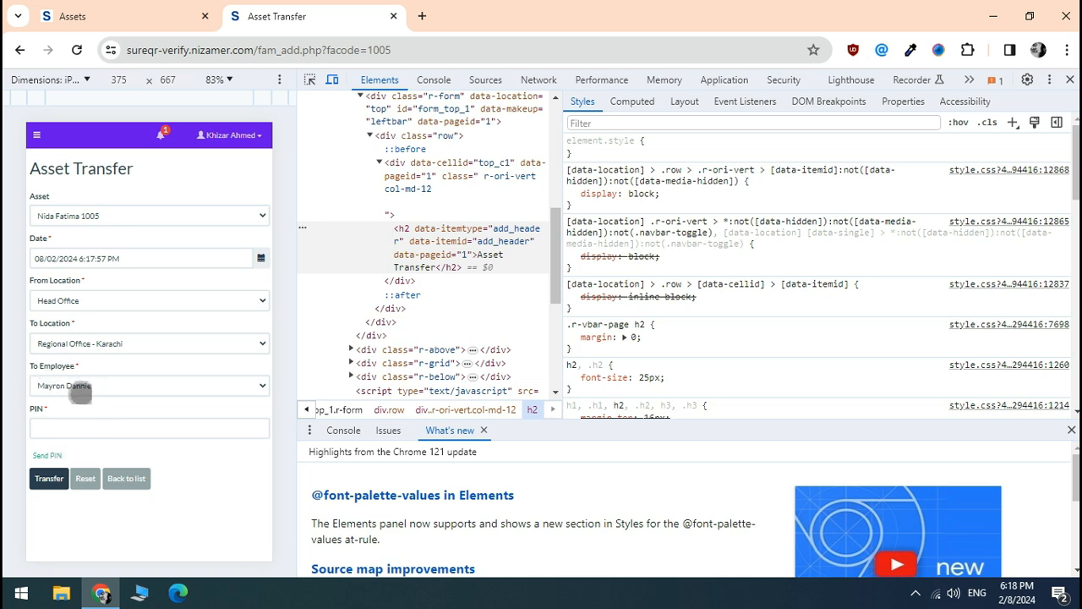
Enter the four-digit transfer PIN on file 1005's Asset Transfer form
{"action": "left_click", "coordinate": [50, 430]}
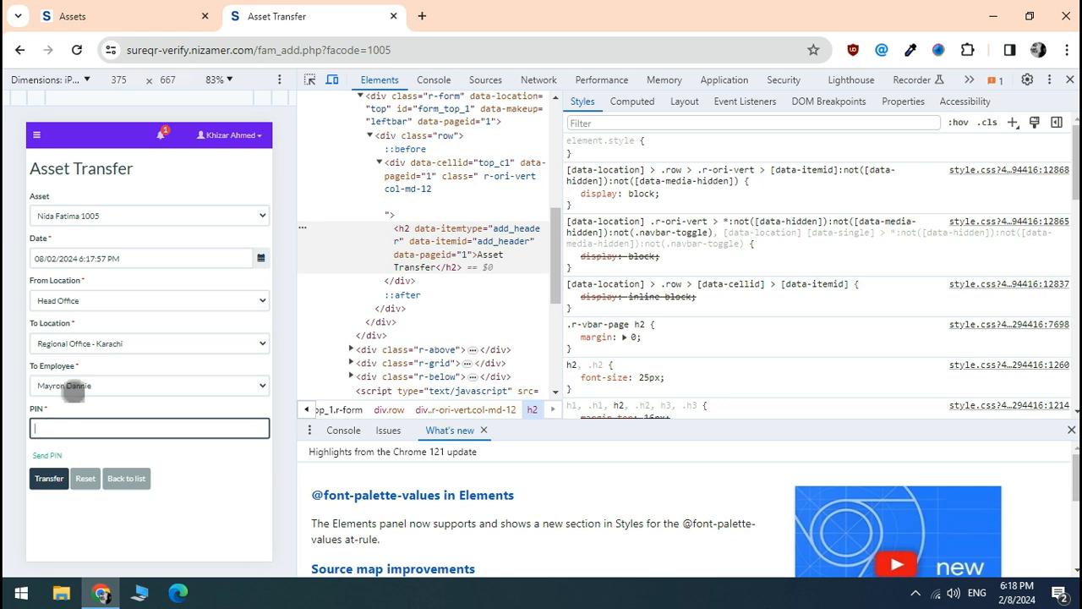
{"action": "left_click", "coordinate": [49, 478]}
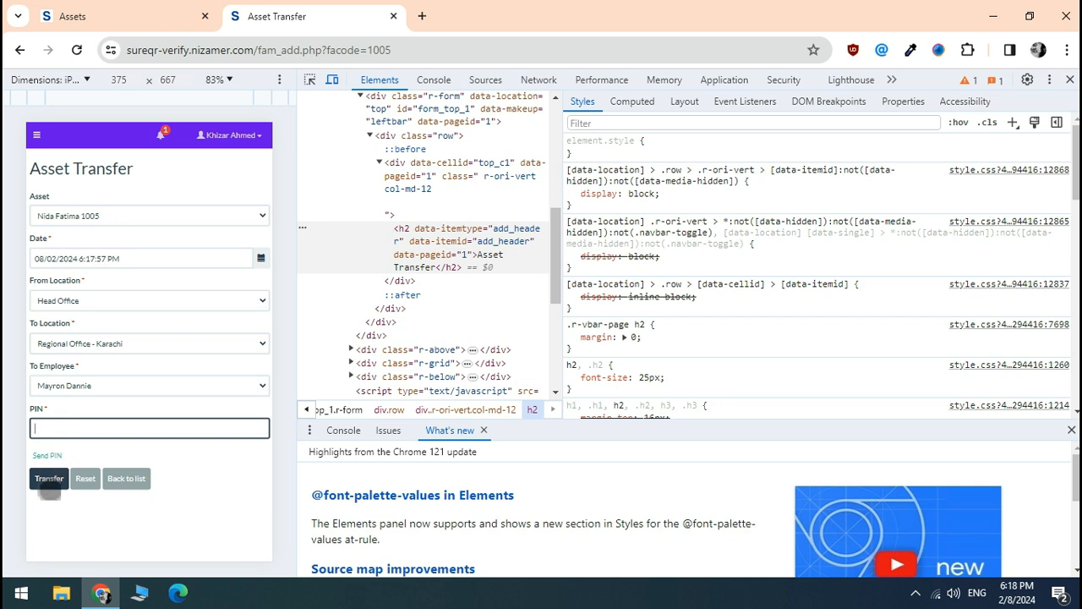
{"action": "left_click", "coordinate": [57, 424]}
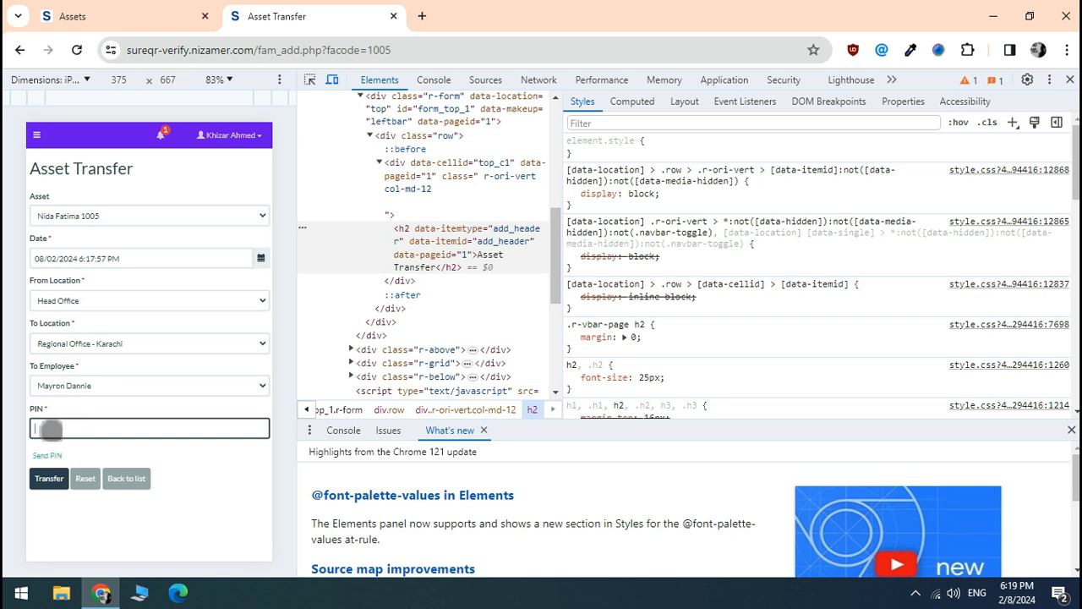
{"action": "left_click", "coordinate": [76, 428]}
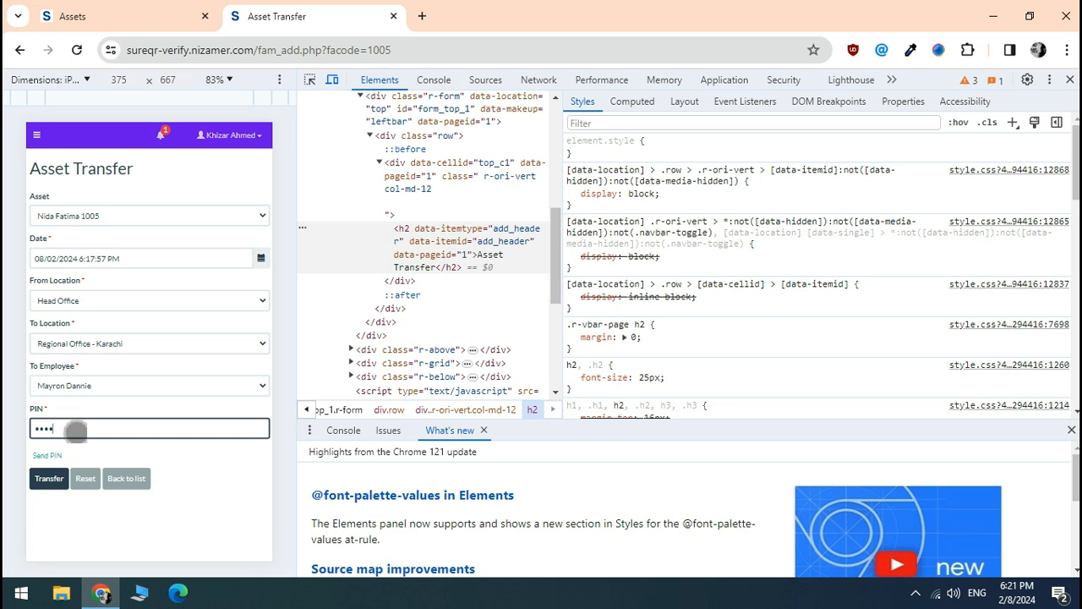
Submit file 1005's transfer, then open its record from the HR Files list
{"action": "left_click", "coordinate": [50, 479]}
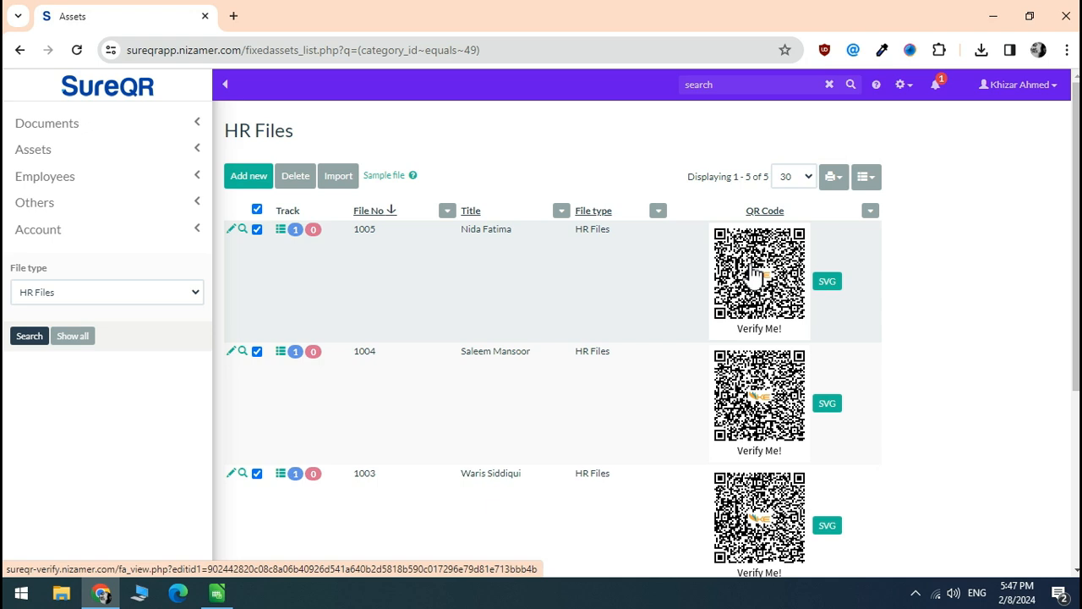
{"action": "left_click", "coordinate": [243, 232]}
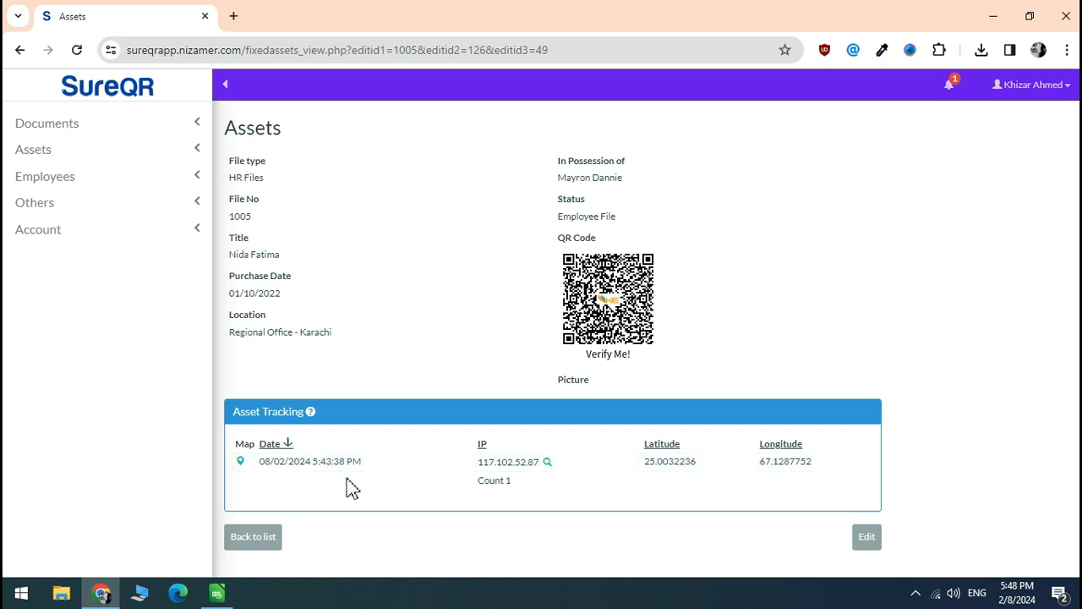
{"action": "left_click", "coordinate": [241, 461]}
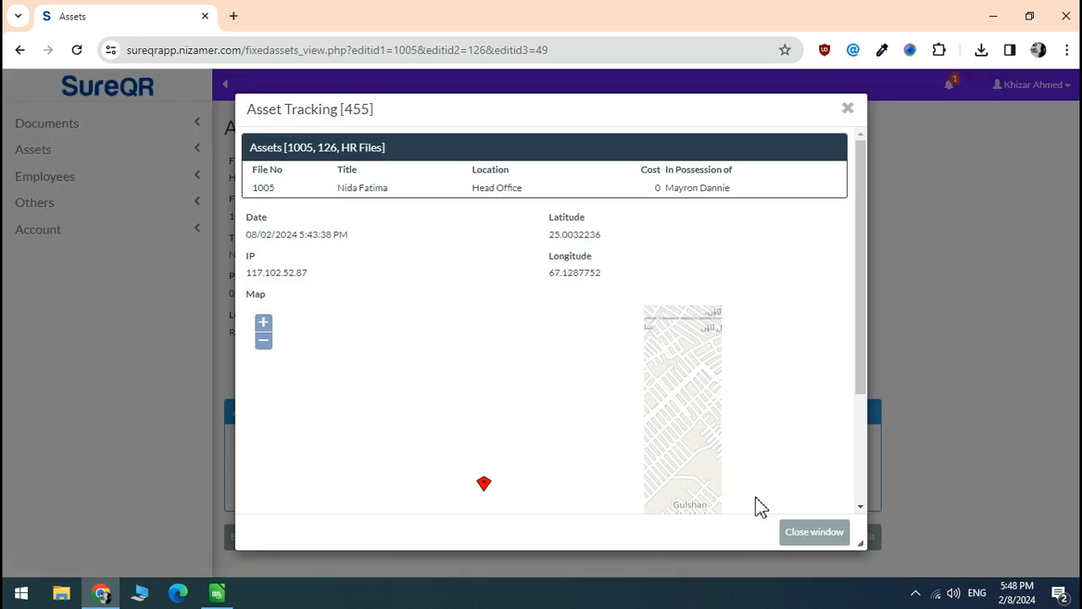
{"action": "left_click", "coordinate": [812, 532]}
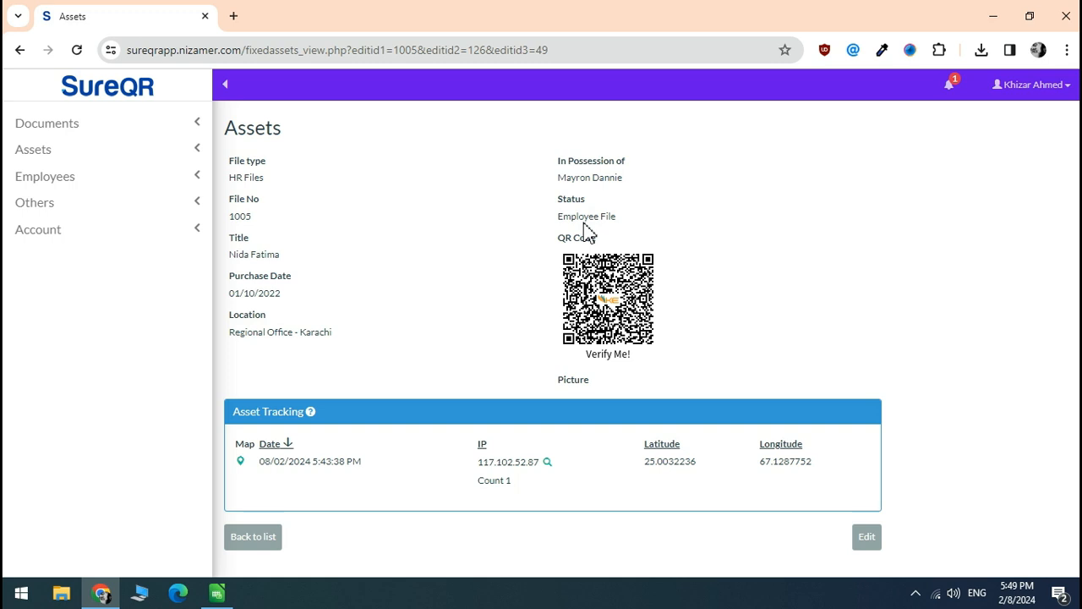
{"action": "left_click", "coordinate": [75, 155]}
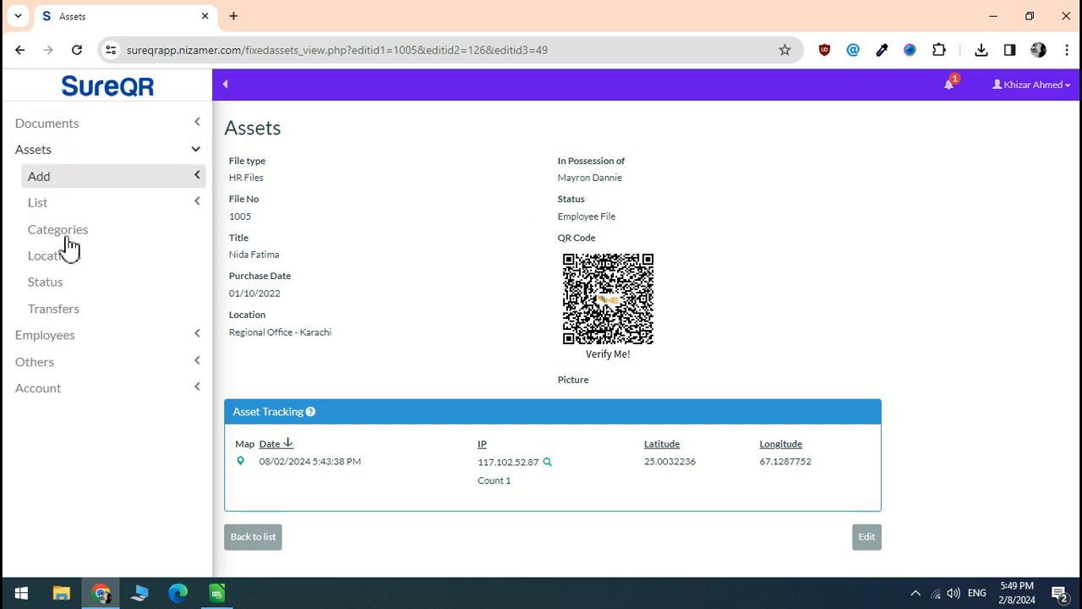
Check the Asset Transfers log, newest ID 82 to Regional Office - Karachi, then open HR Files
{"action": "left_click", "coordinate": [83, 314]}
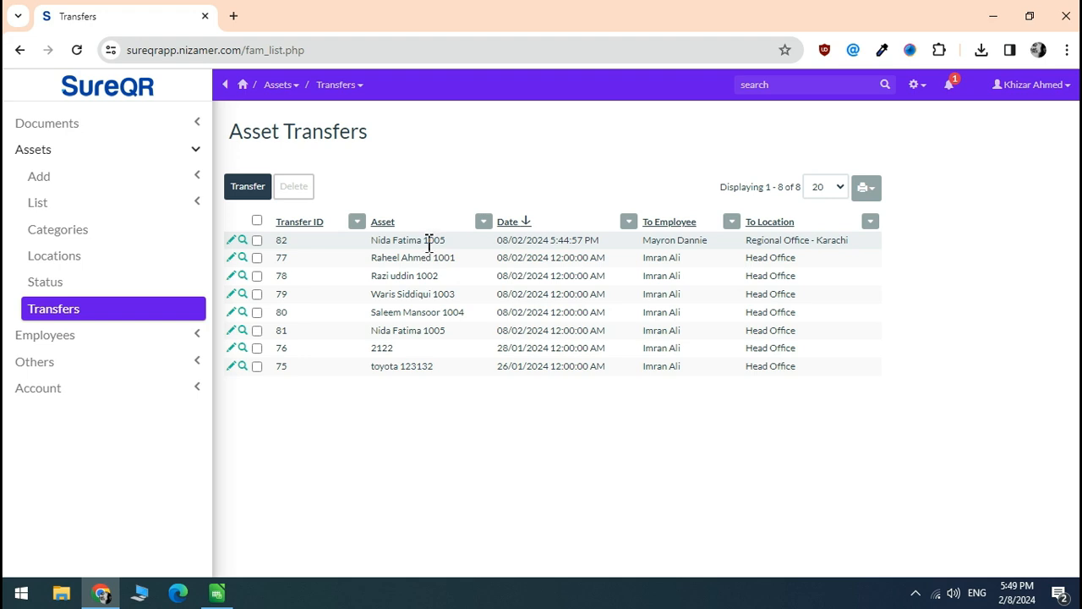
{"action": "left_click", "coordinate": [108, 206]}
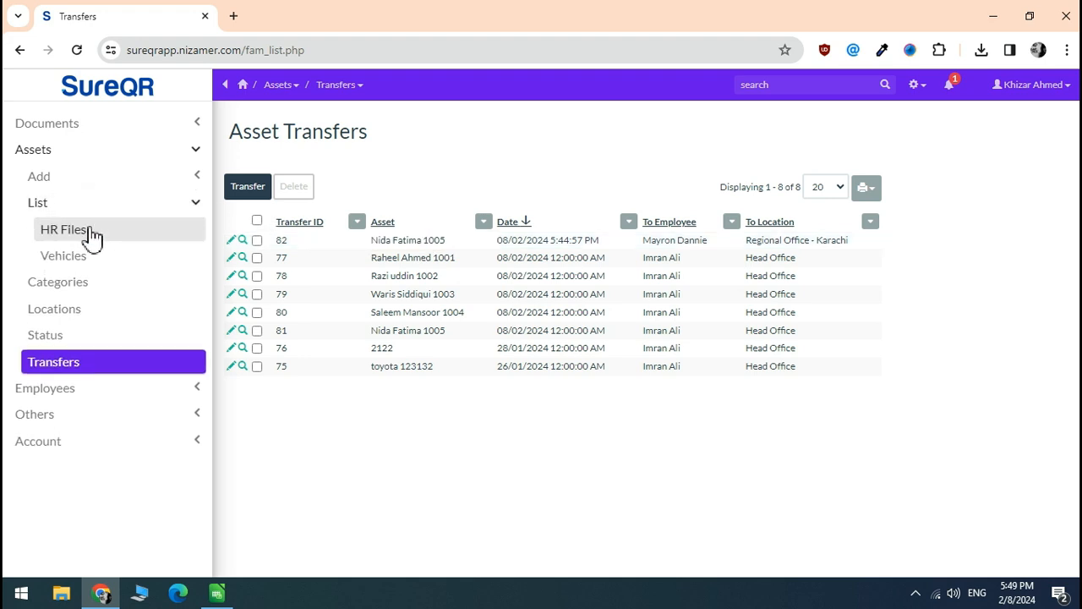
{"action": "left_click", "coordinate": [82, 237]}
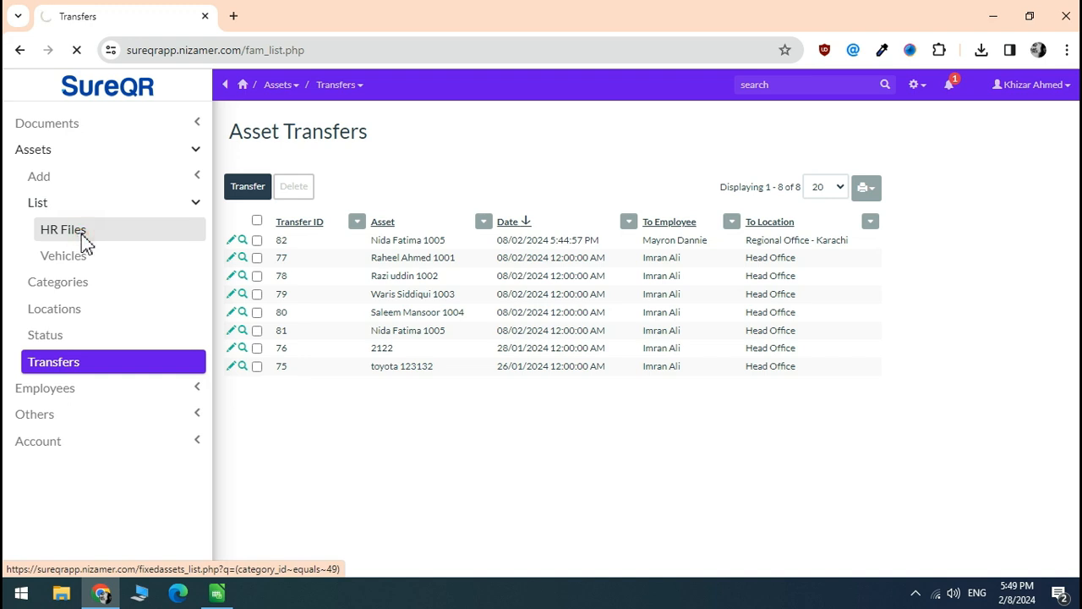
{"action": "left_click", "coordinate": [241, 231]}
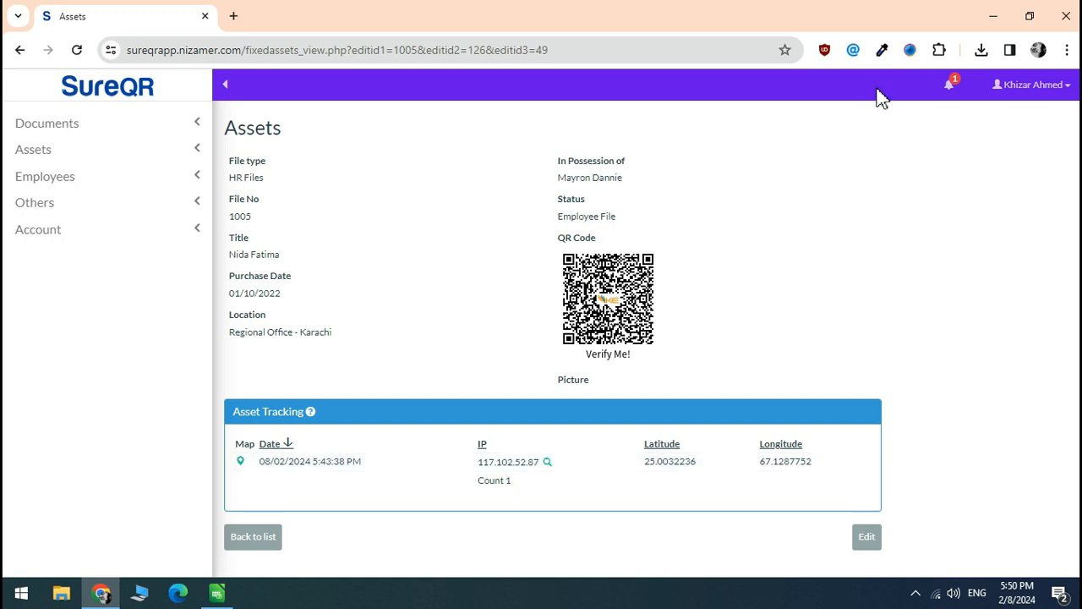
{"action": "left_click", "coordinate": [955, 89]}
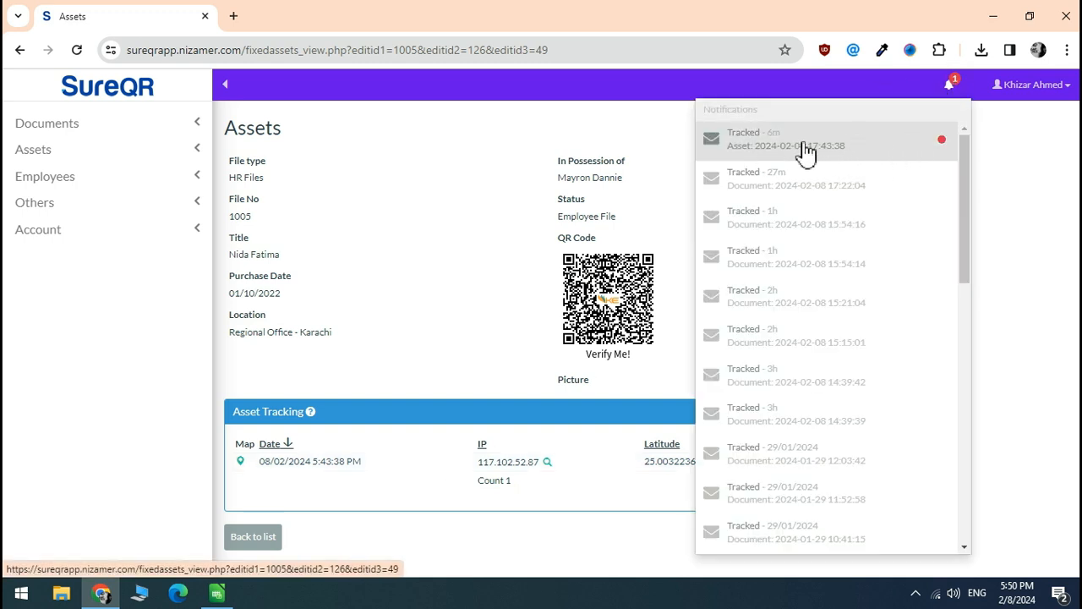
Close the notifications and open file 1005's verification page from its QR code
{"action": "left_click", "coordinate": [471, 209]}
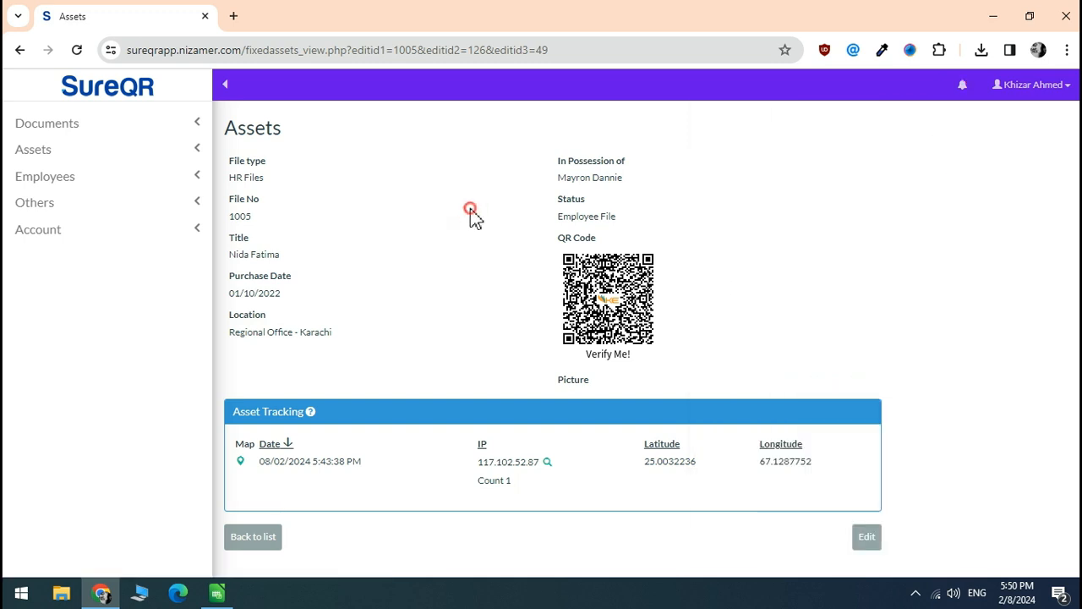
{"action": "left_click", "coordinate": [607, 303]}
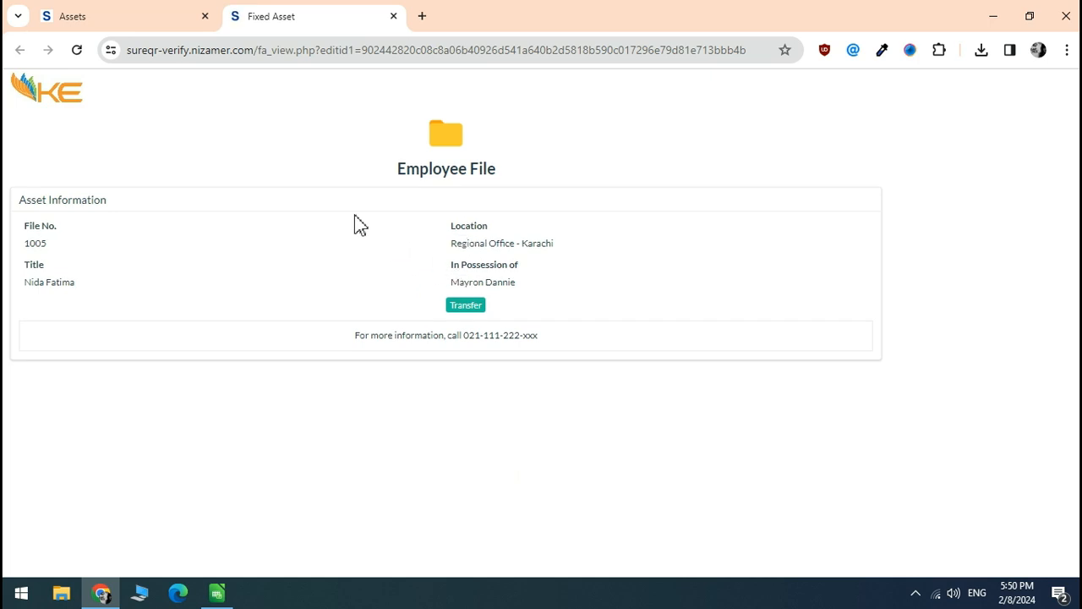
Check file 1005's newest tracking entry (08/02/2024 5:50:32 PM), then expand Assets > List
{"action": "left_click", "coordinate": [83, 14]}
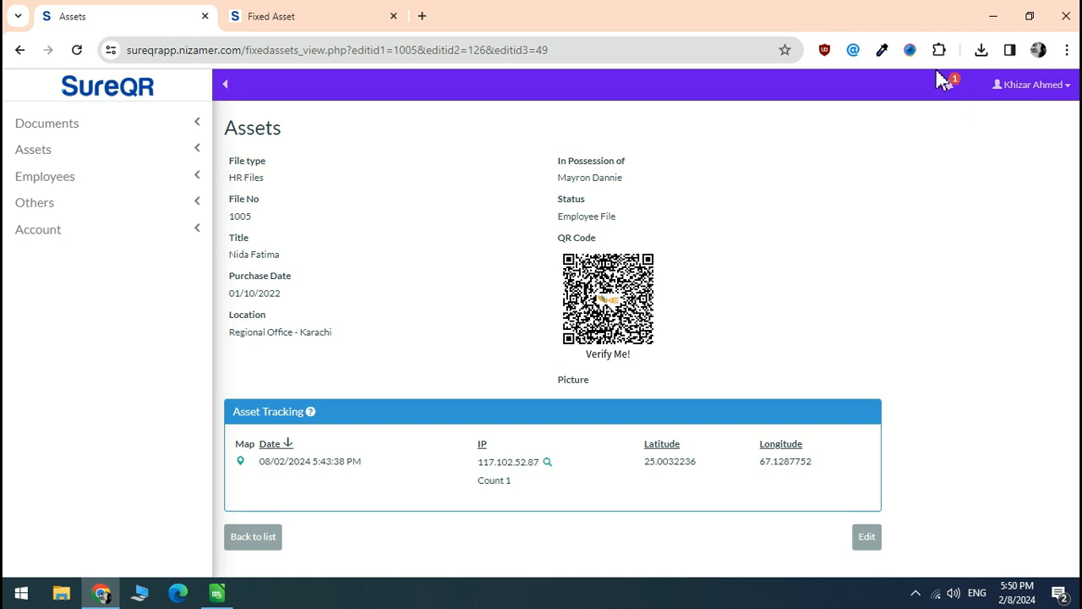
{"action": "left_click", "coordinate": [951, 87]}
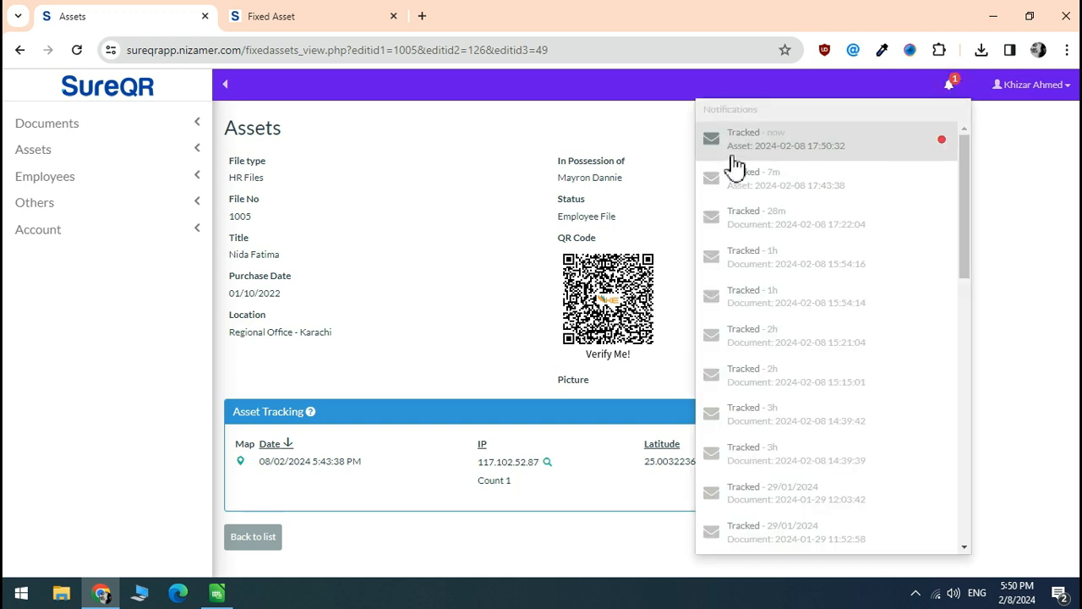
{"action": "left_click", "coordinate": [814, 151]}
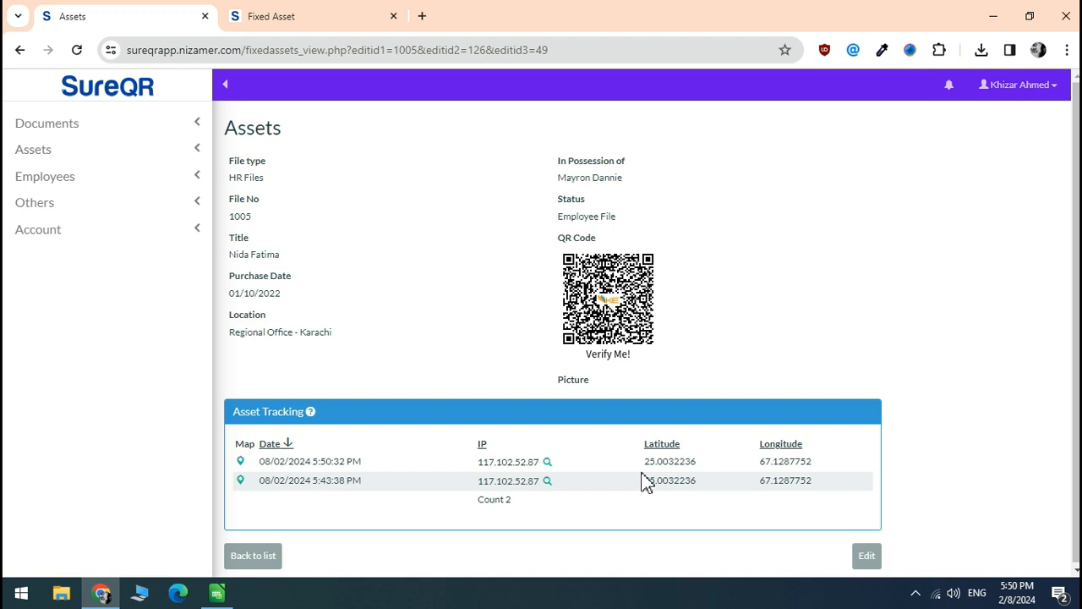
{"action": "left_click", "coordinate": [74, 157]}
{"action": "left_click", "coordinate": [73, 204]}
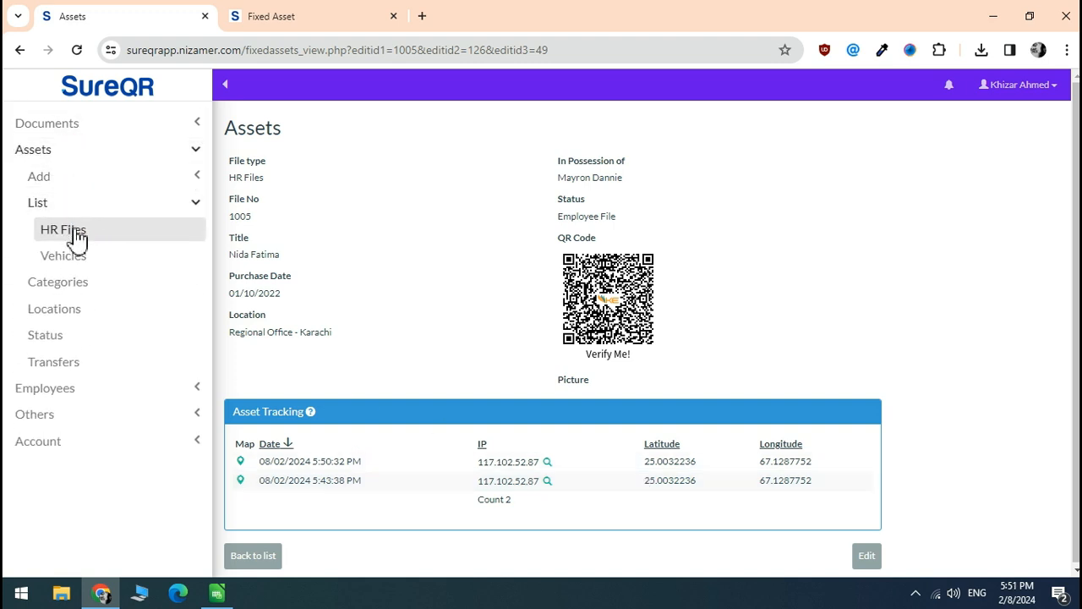